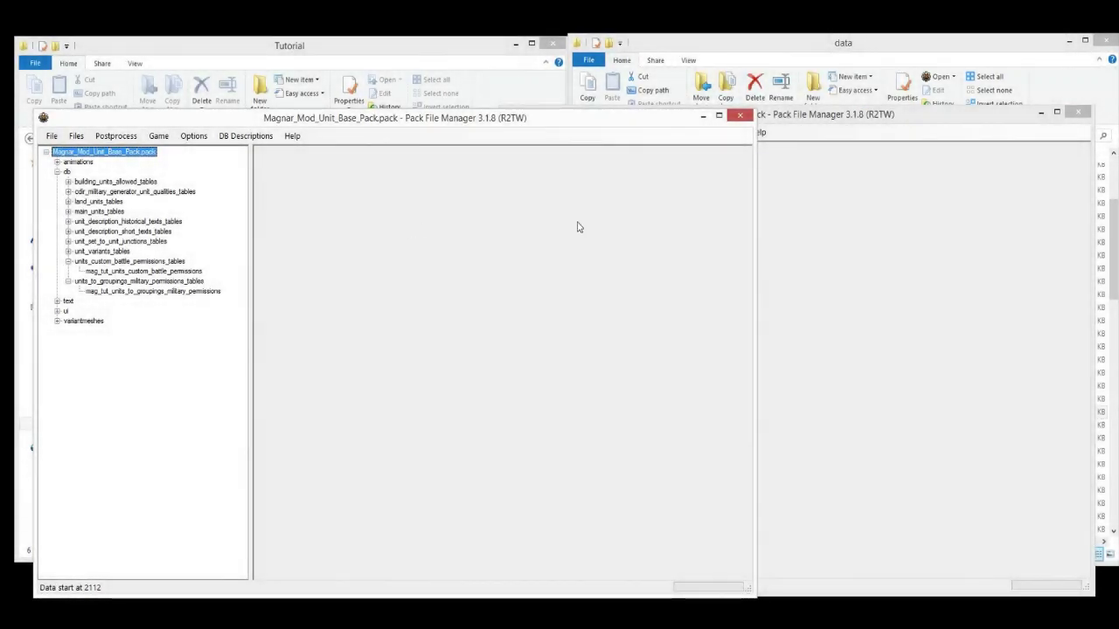
- Narrow the Magnar_Mod_Unit_Base_Pack window to uncover the data_rome2 window, and widen the mod pack's file tree
{"action": "left_click_drag", "start_coordinate": [755, 225], "coordinate": [541, 225]}
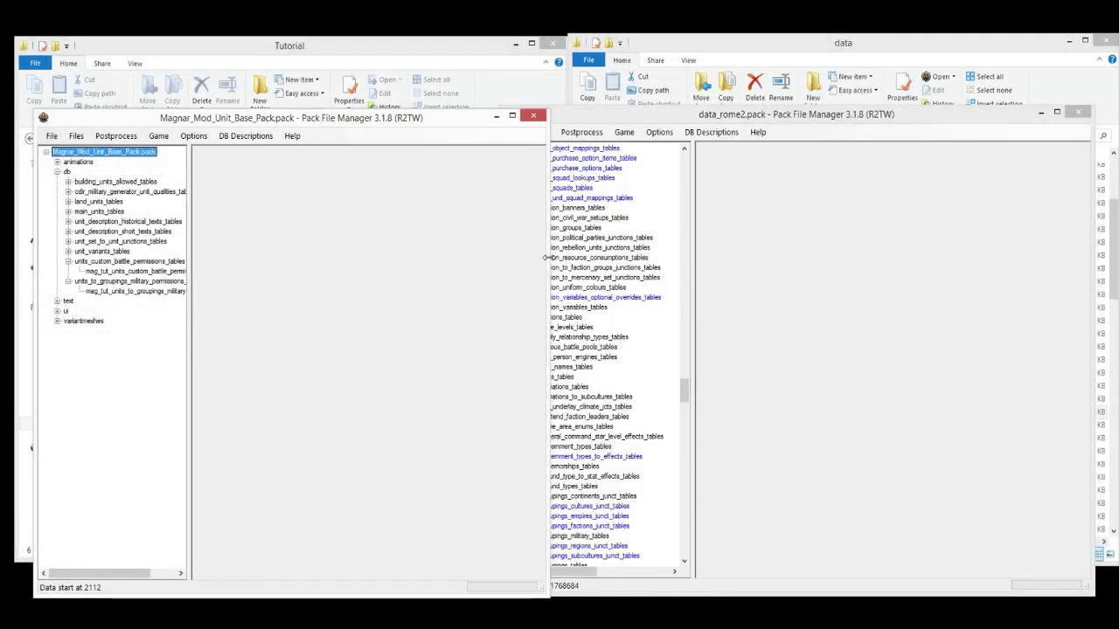
{"action": "left_click", "coordinate": [737, 229]}
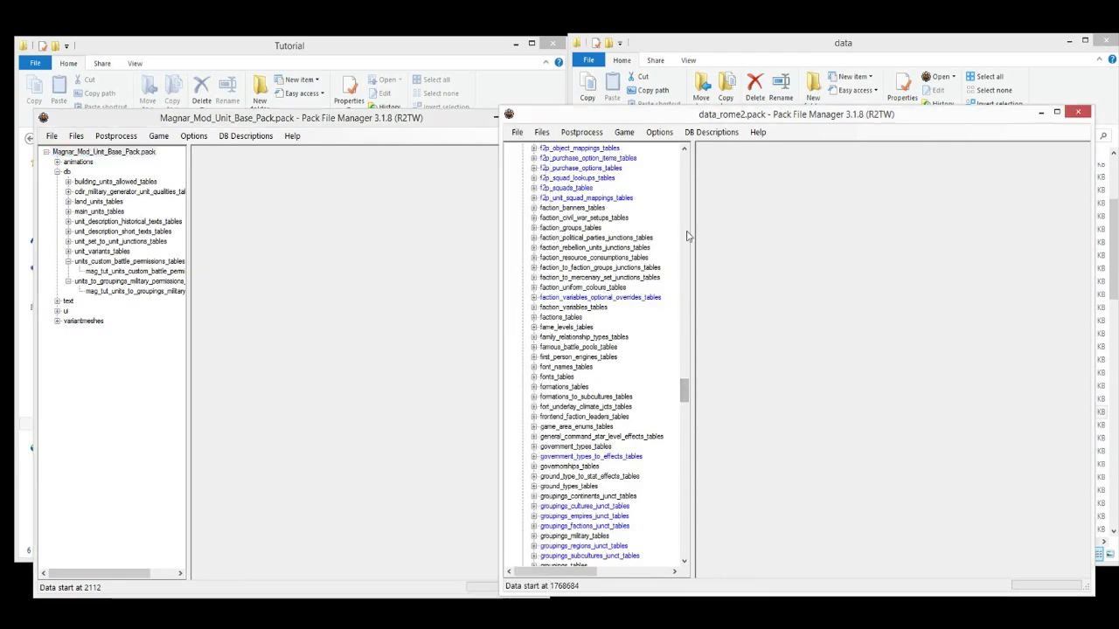
{"action": "left_click_drag", "start_coordinate": [686, 401], "coordinate": [688, 158]}
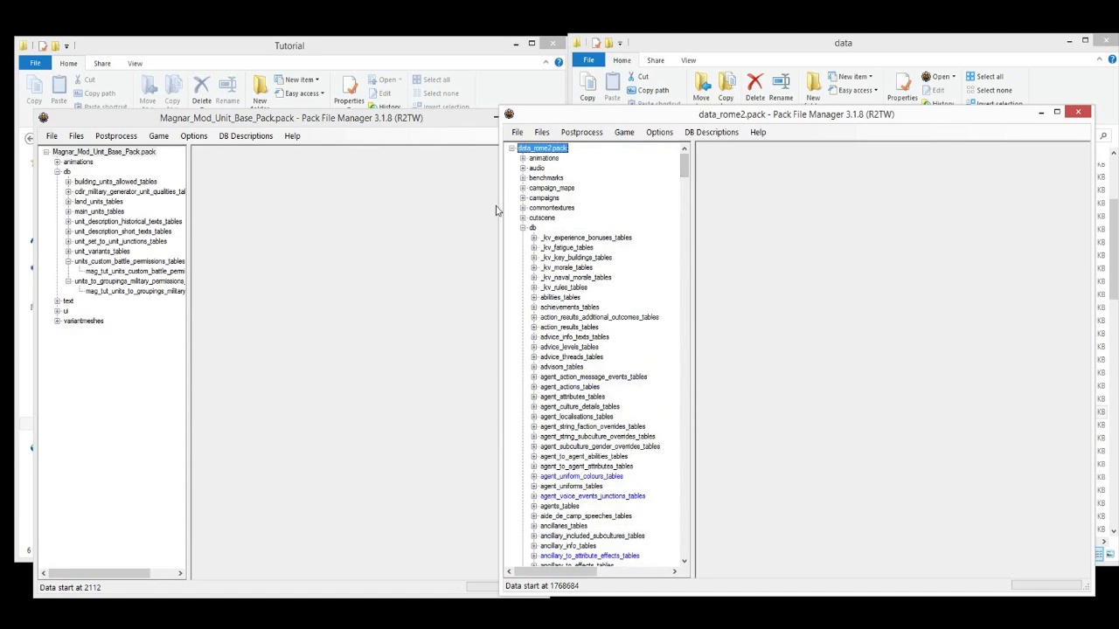
{"action": "left_click", "coordinate": [388, 215]}
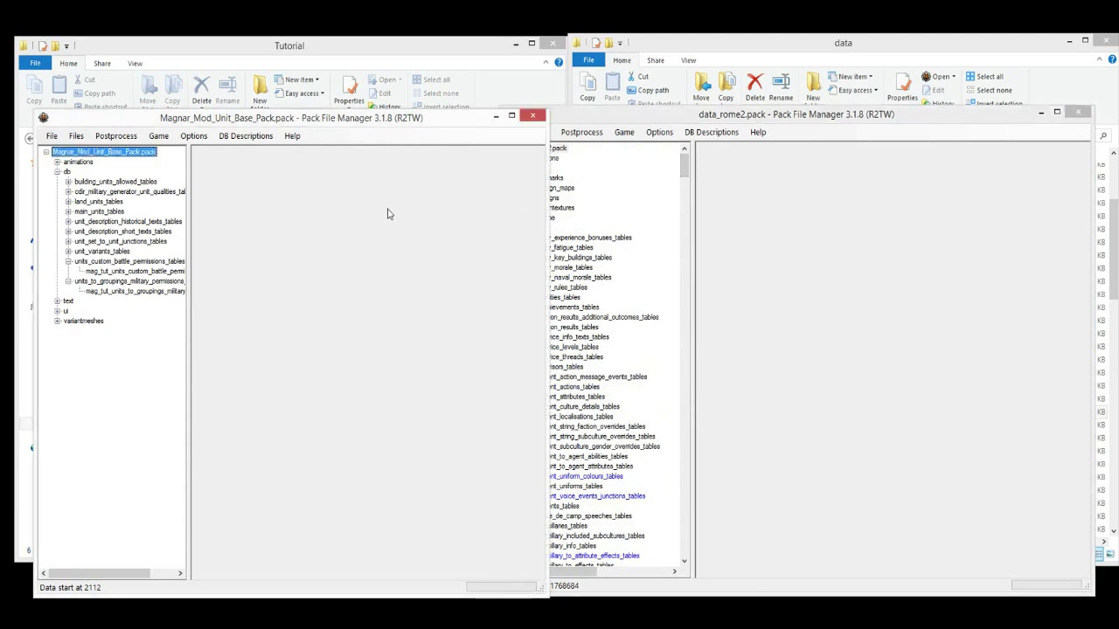
{"action": "left_click", "coordinate": [813, 276]}
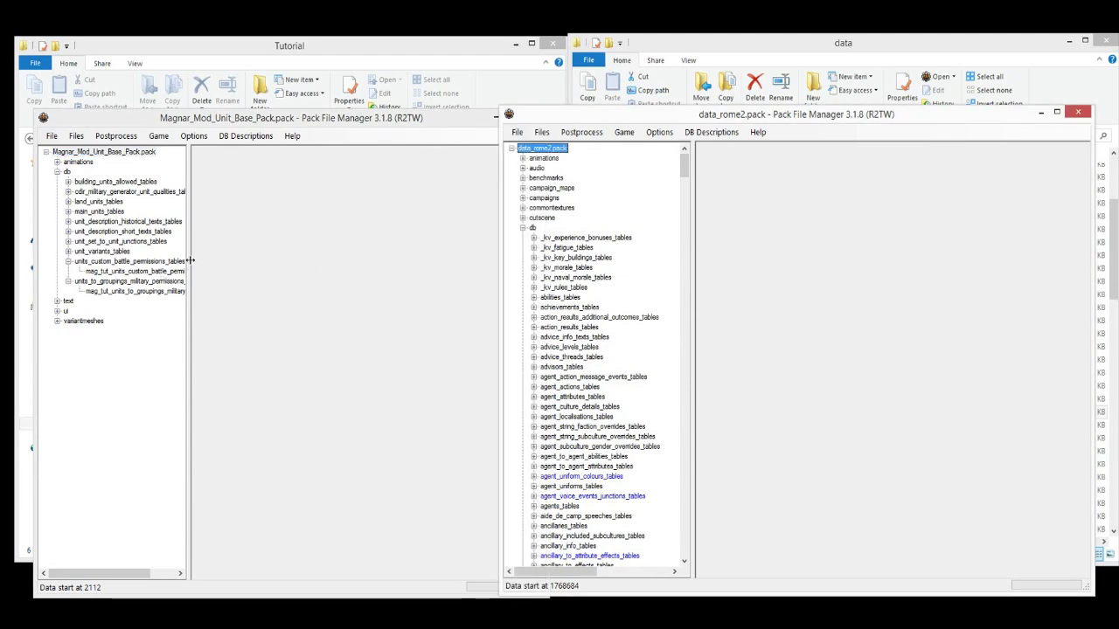
{"action": "mouse_move", "coordinate": [189, 261]}
{"action": "left_mouse_down"}
{"action": "mouse_move", "coordinate": [287, 269]}
{"action": "mouse_move", "coordinate": [206, 271]}
{"action": "left_mouse_up"}
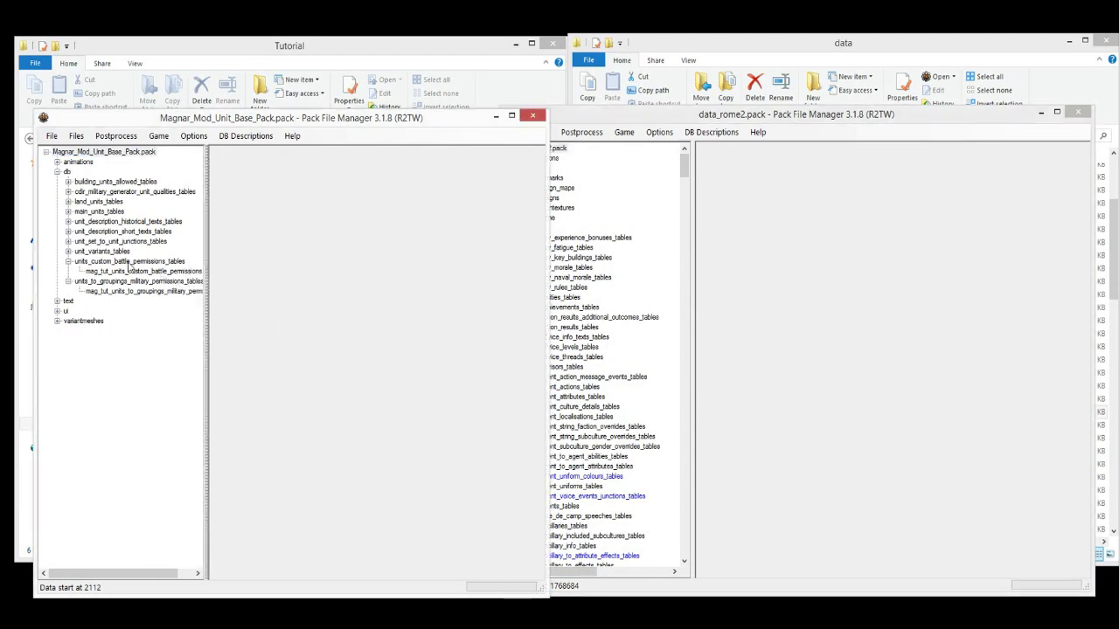
- For units_custom_battle_permissions_tables, choose to add from a pack and open data_rome2 from C:\Applications\Steam\SteamApps\common\Total War Rome II\data
{"action": "left_click", "coordinate": [129, 262]}
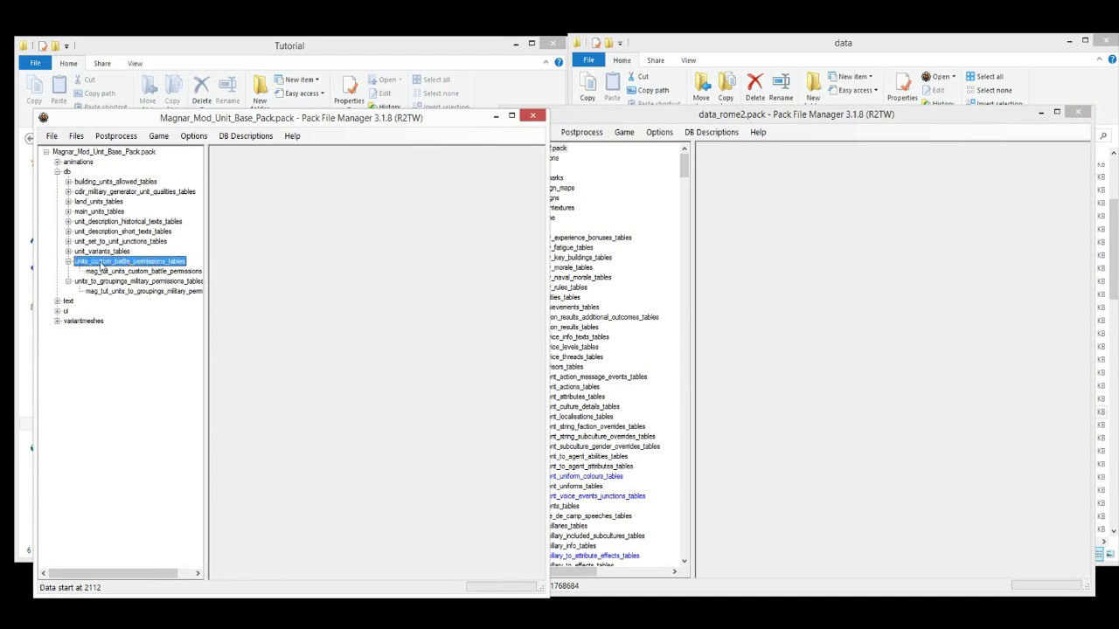
{"action": "right_click", "coordinate": [102, 265]}
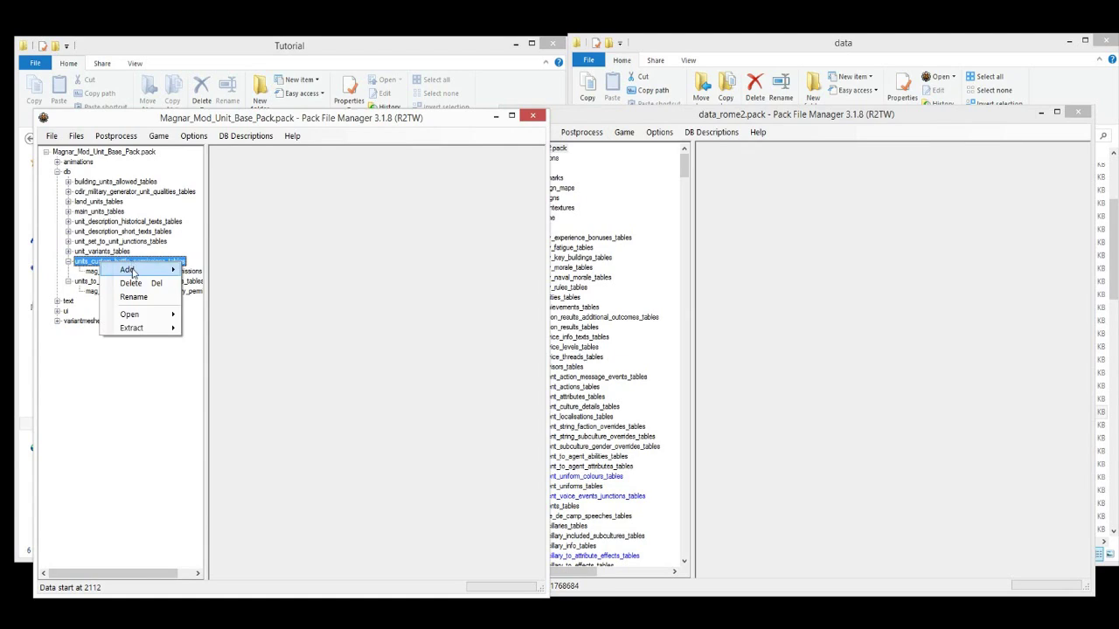
{"action": "mouse_move", "coordinate": [132, 274]}
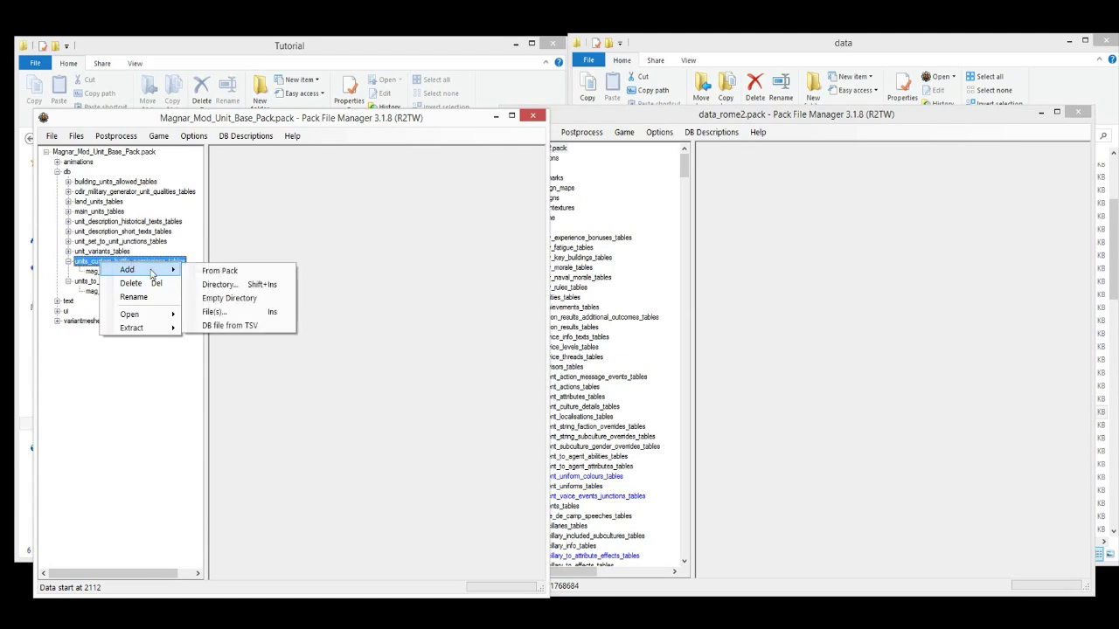
{"action": "left_click", "coordinate": [223, 274]}
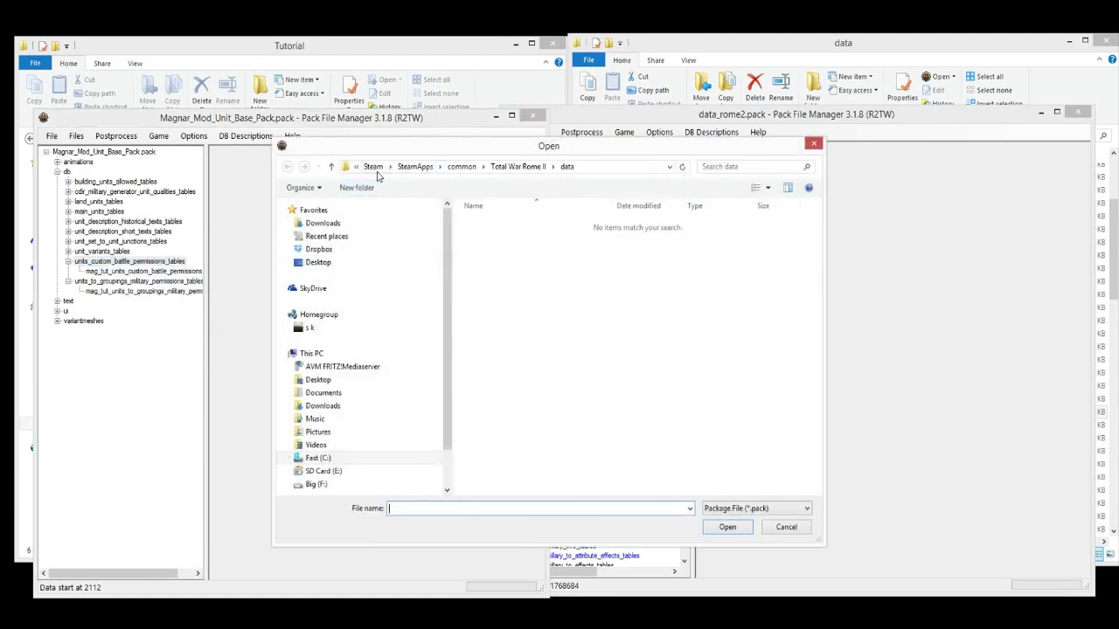
{"action": "left_click", "coordinate": [375, 167]}
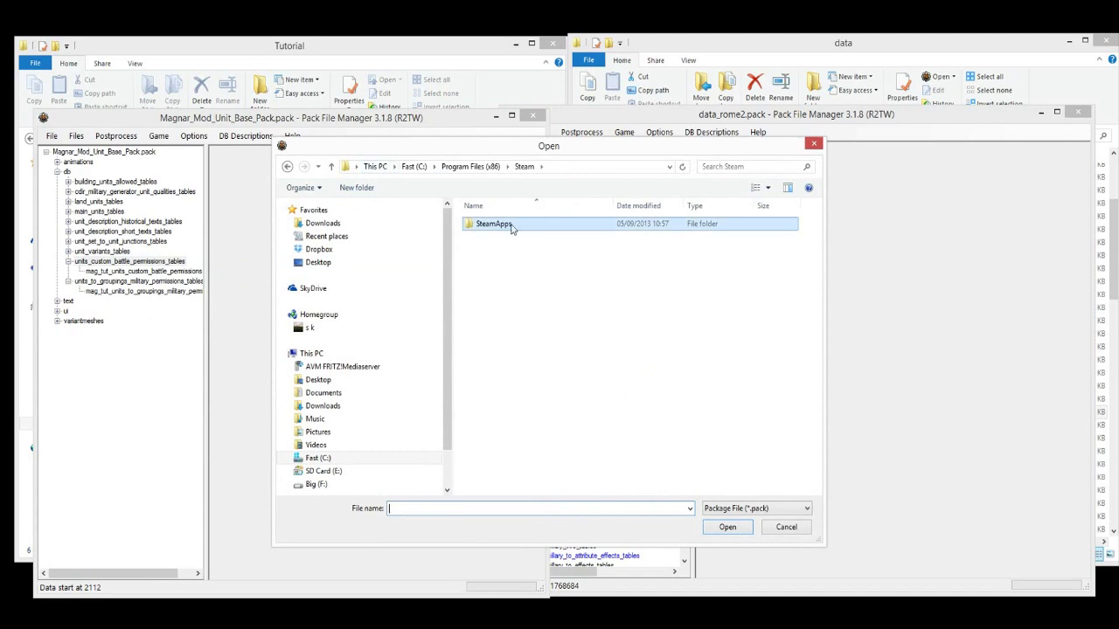
{"action": "left_click", "coordinate": [415, 166]}
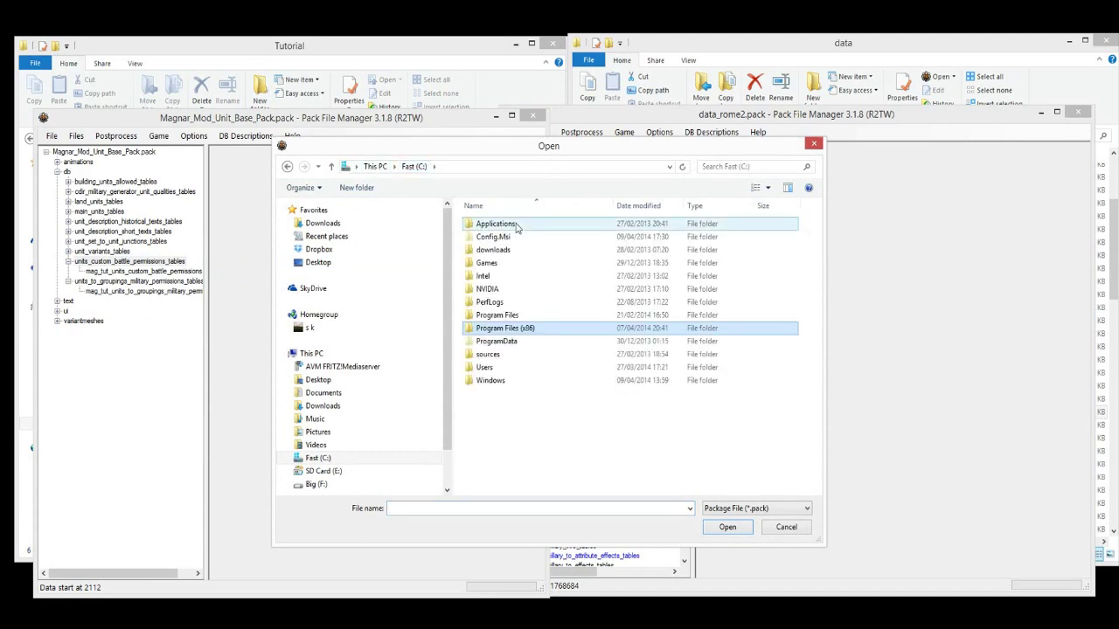
{"action": "double_click", "coordinate": [495, 224]}
{"action": "double_click", "coordinate": [518, 226]}
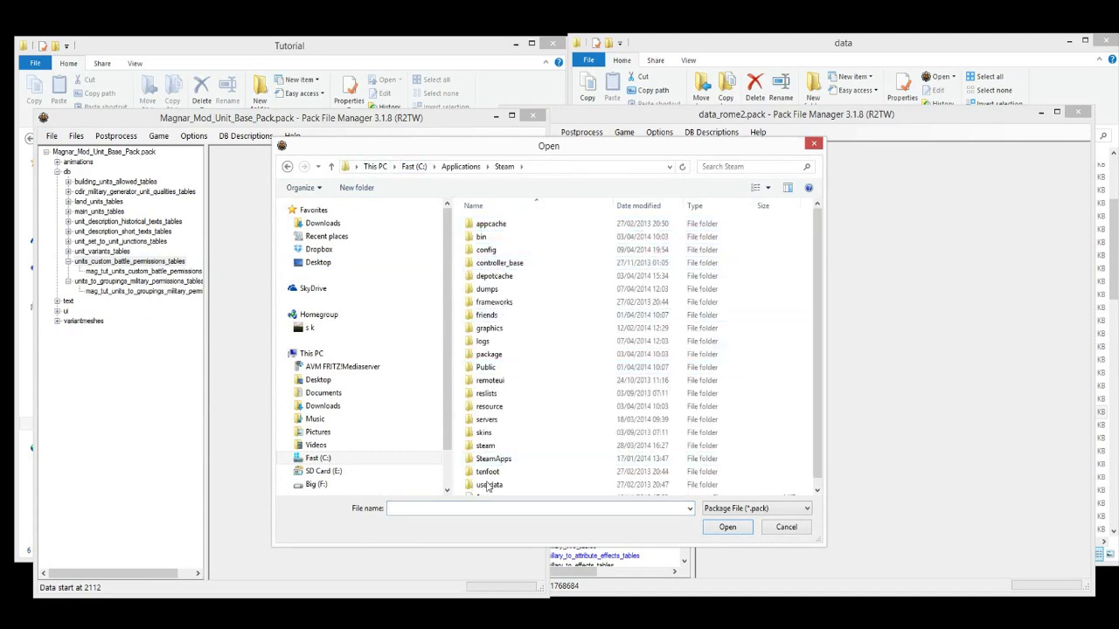
{"action": "double_click", "coordinate": [507, 458]}
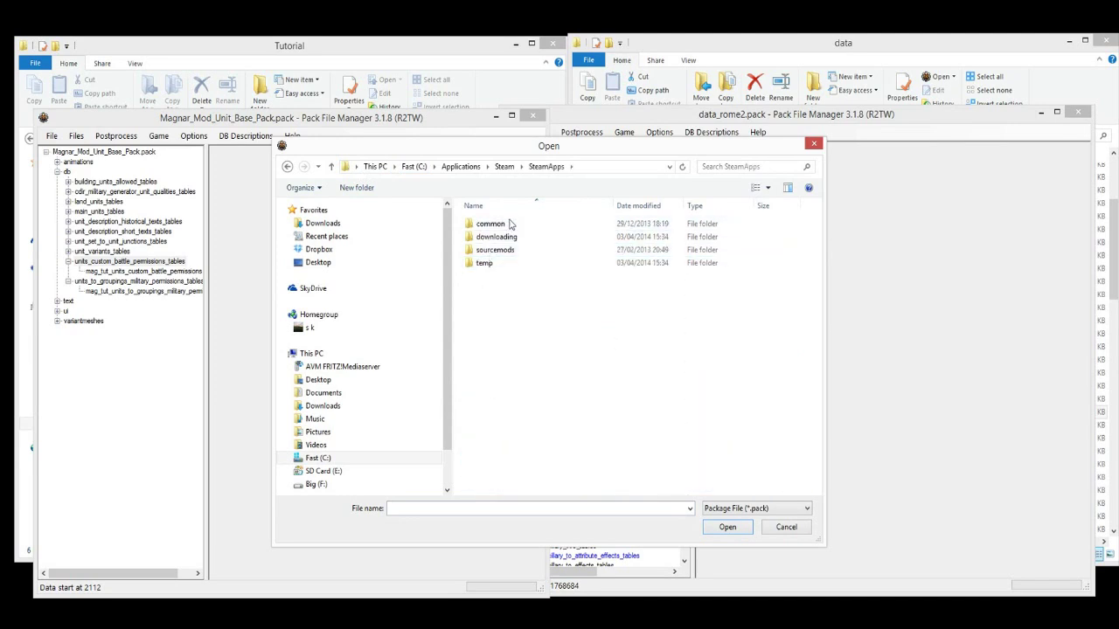
{"action": "double_click", "coordinate": [510, 226]}
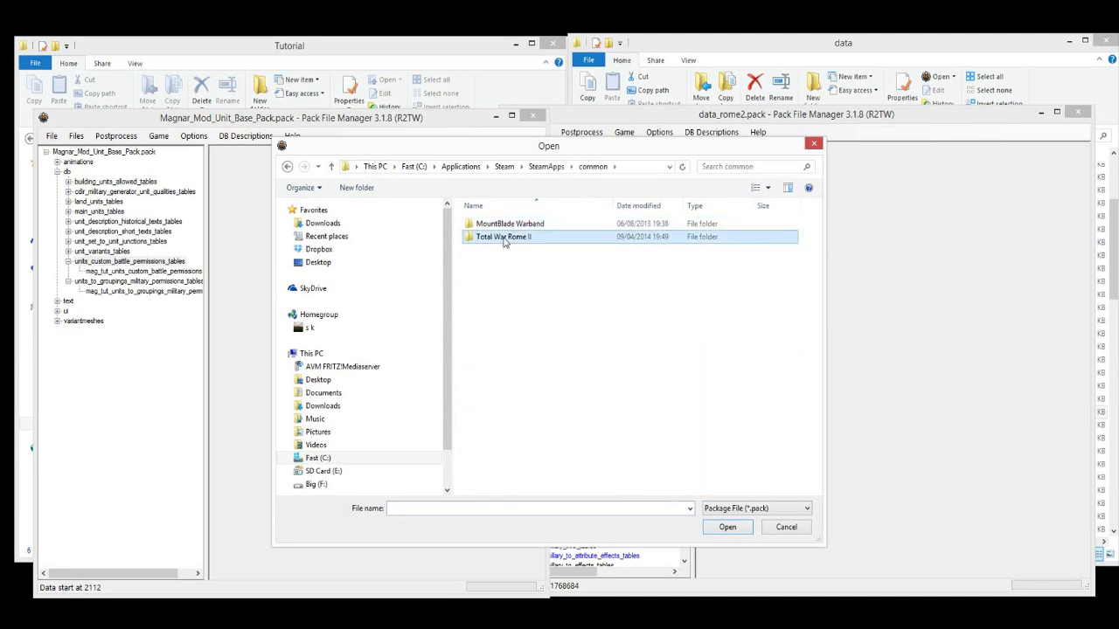
{"action": "double_click", "coordinate": [503, 237]}
{"action": "double_click", "coordinate": [488, 237]}
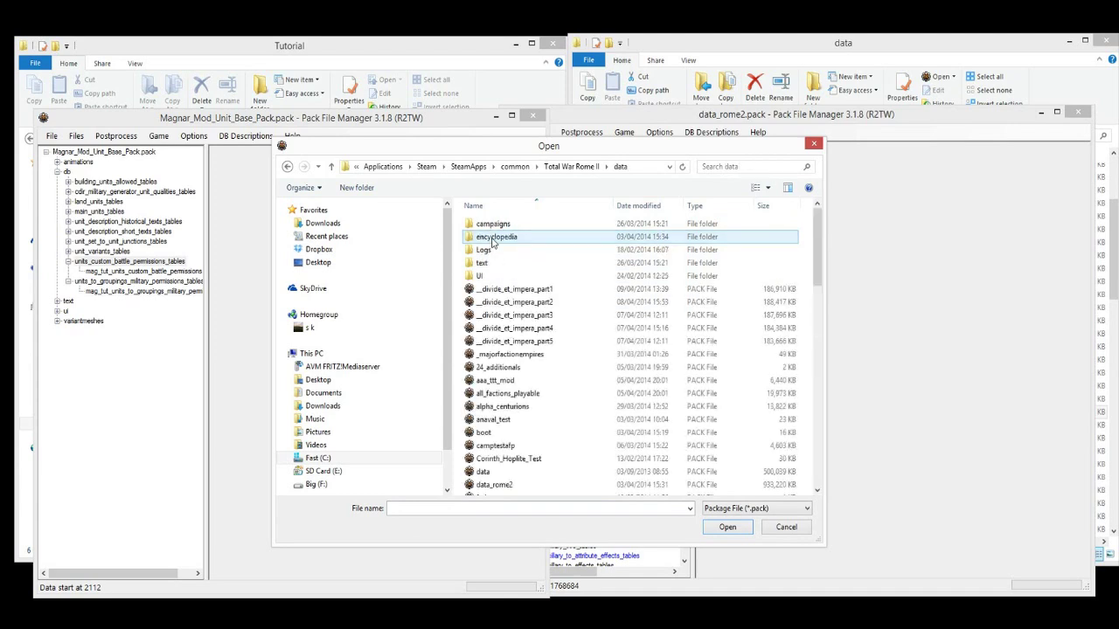
{"action": "double_click", "coordinate": [516, 485]}
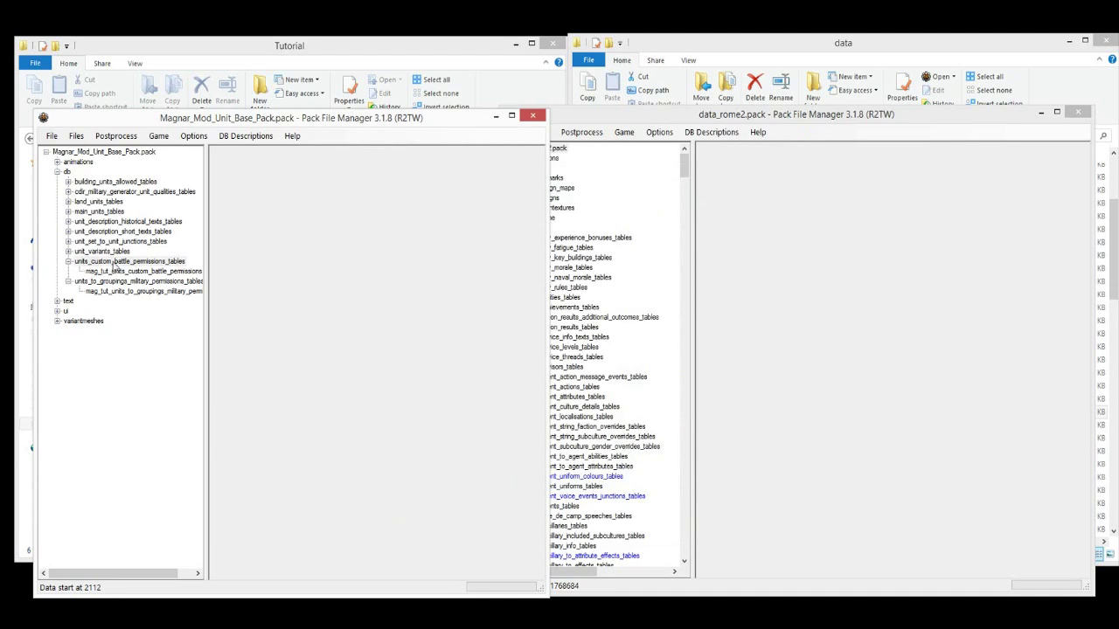
- Add the units_custom_battle_permissions table from data_rome2's db folder to the mod pack and save the pack
{"action": "key", "text": "ctrl+shift+a"}
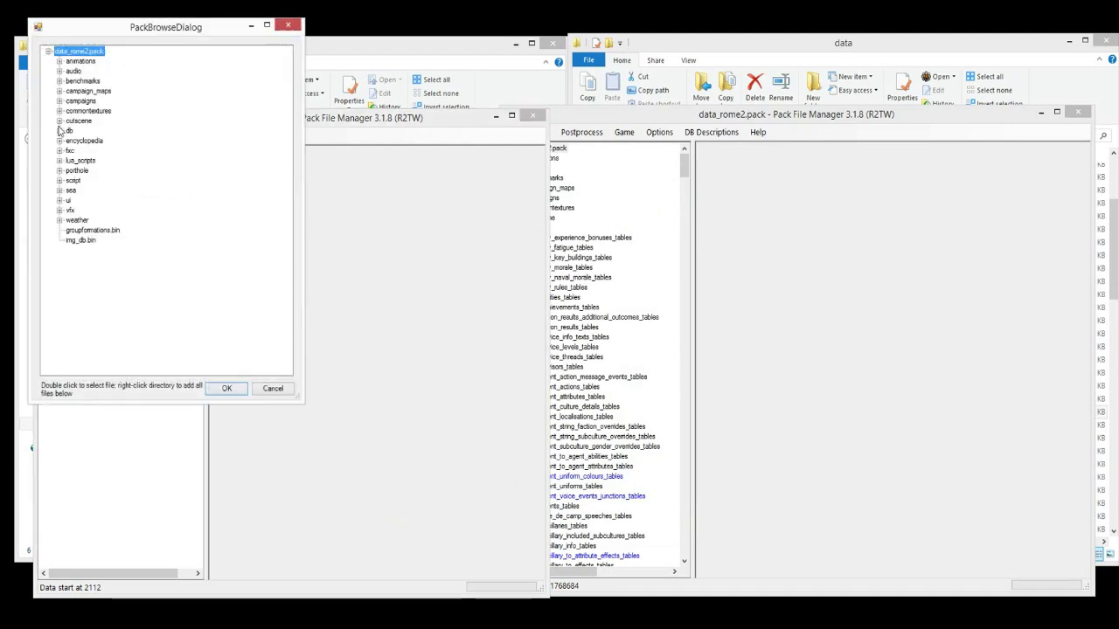
{"action": "left_click", "coordinate": [60, 131]}
{"action": "left_click_drag", "start_coordinate": [287, 63], "coordinate": [299, 352]}
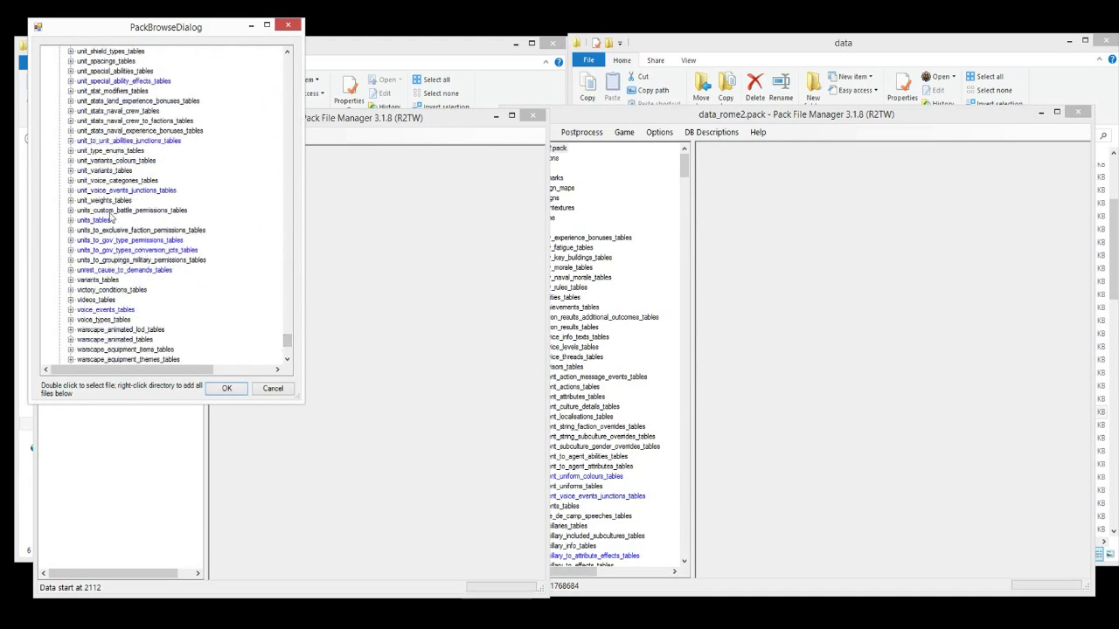
{"action": "left_click", "coordinate": [111, 211]}
{"action": "left_click", "coordinate": [71, 211]}
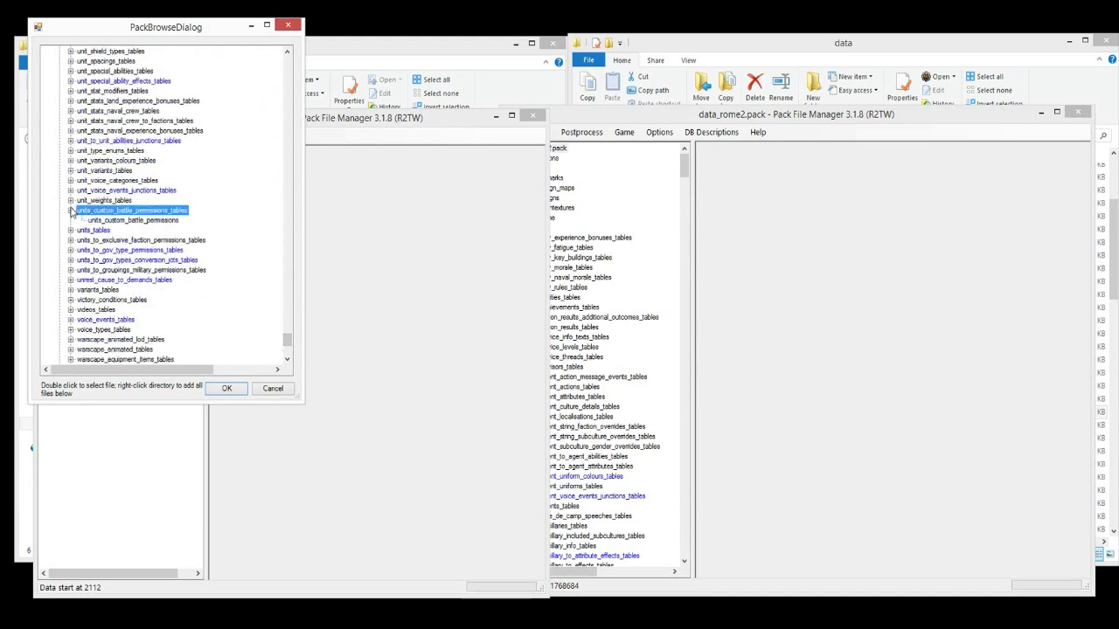
{"action": "left_click", "coordinate": [136, 222]}
{"action": "left_click_drag", "start_coordinate": [210, 34], "coordinate": [400, 75]}
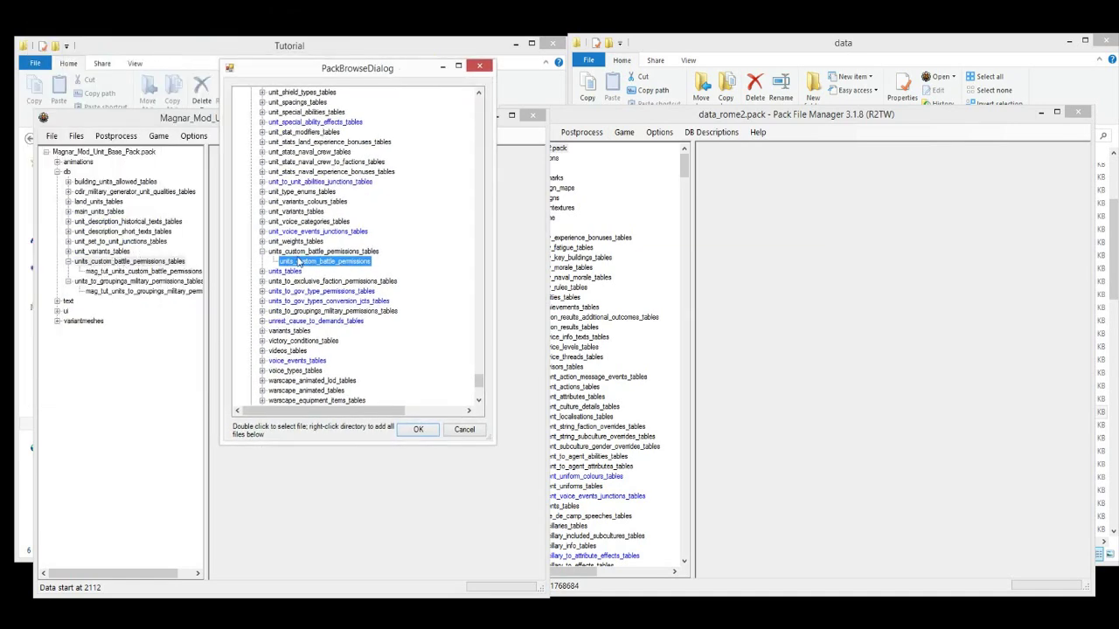
{"action": "left_click", "coordinate": [418, 429]}
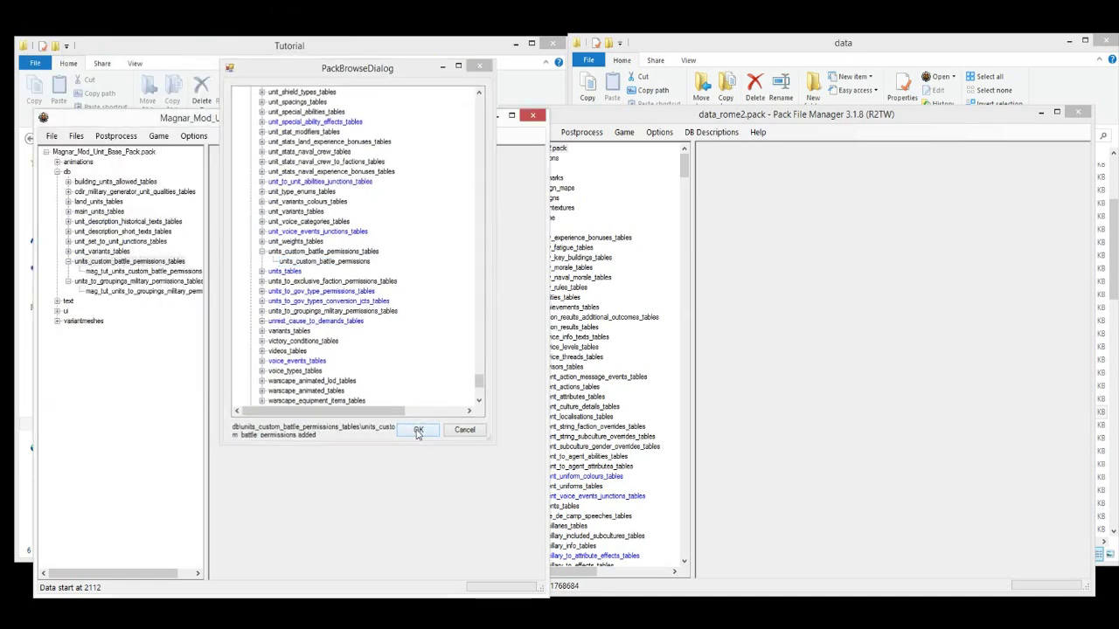
{"action": "left_click", "coordinate": [52, 135]}
{"action": "left_click", "coordinate": [84, 206]}
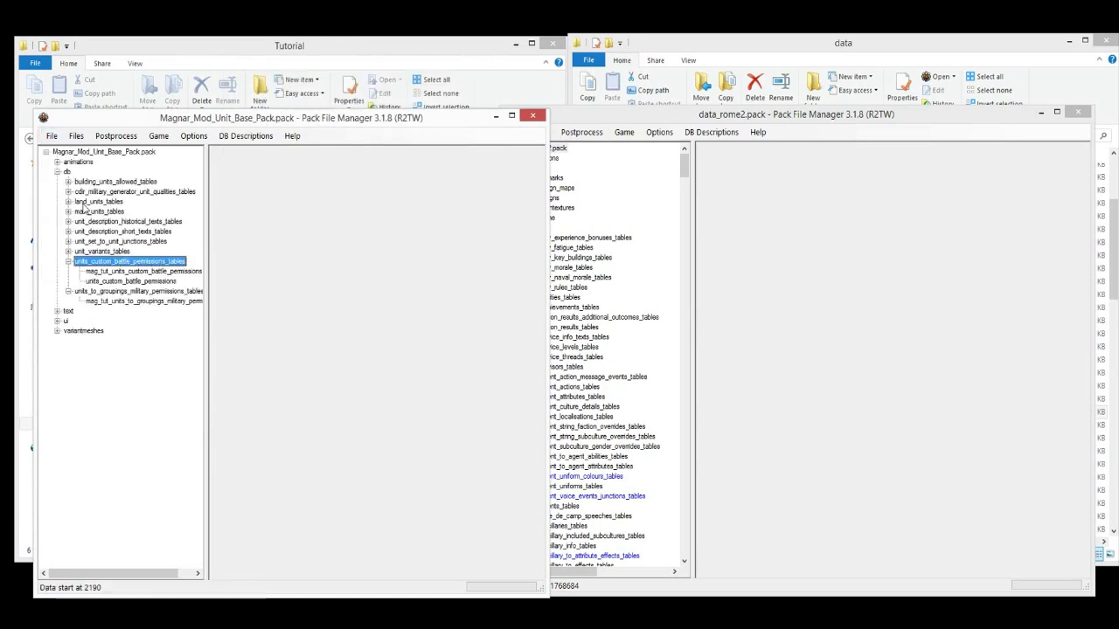
- Examine the custom and original units_custom_battle_permissions tables and the mag_tut_units_to_groupings_military_permissions table in the mod pack
{"action": "left_click", "coordinate": [153, 272]}
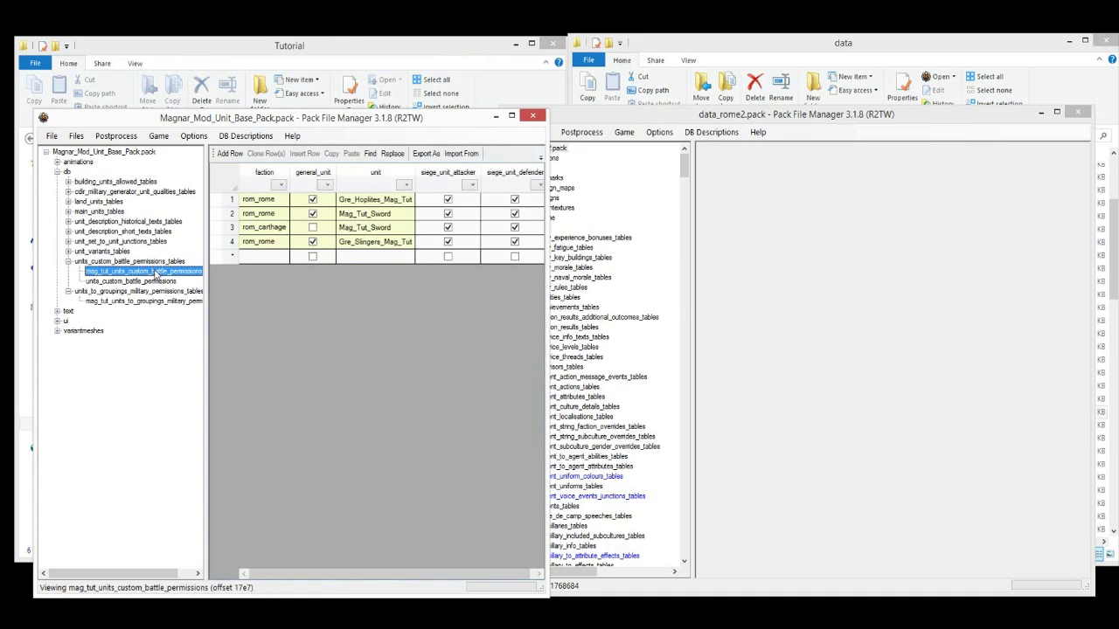
{"action": "left_click", "coordinate": [148, 282]}
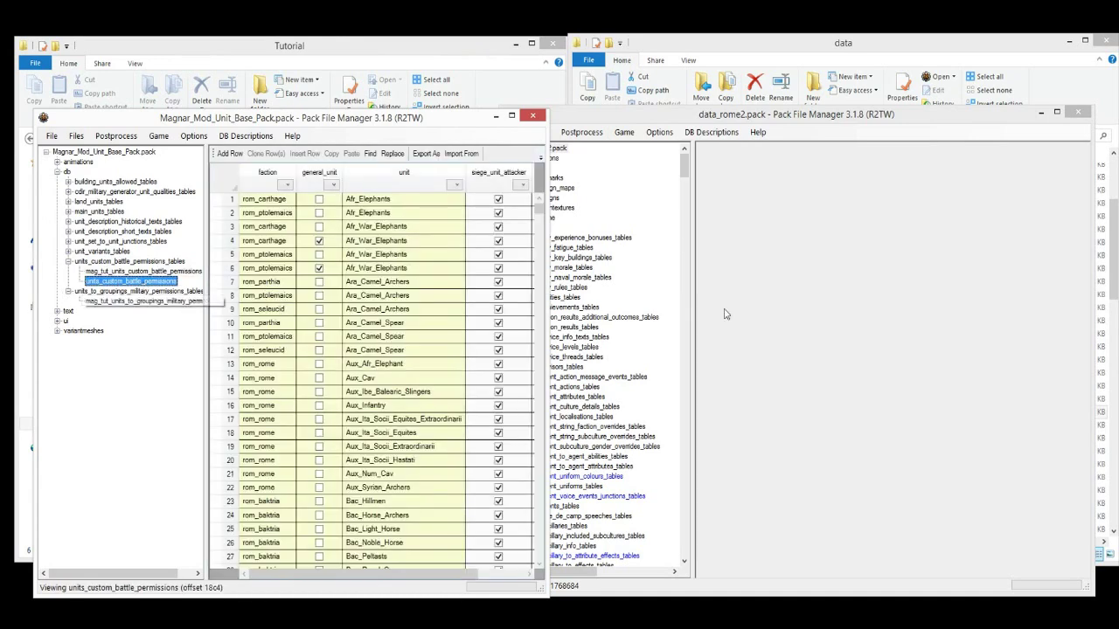
{"action": "left_click", "coordinate": [686, 318]}
{"action": "left_click", "coordinate": [109, 262]}
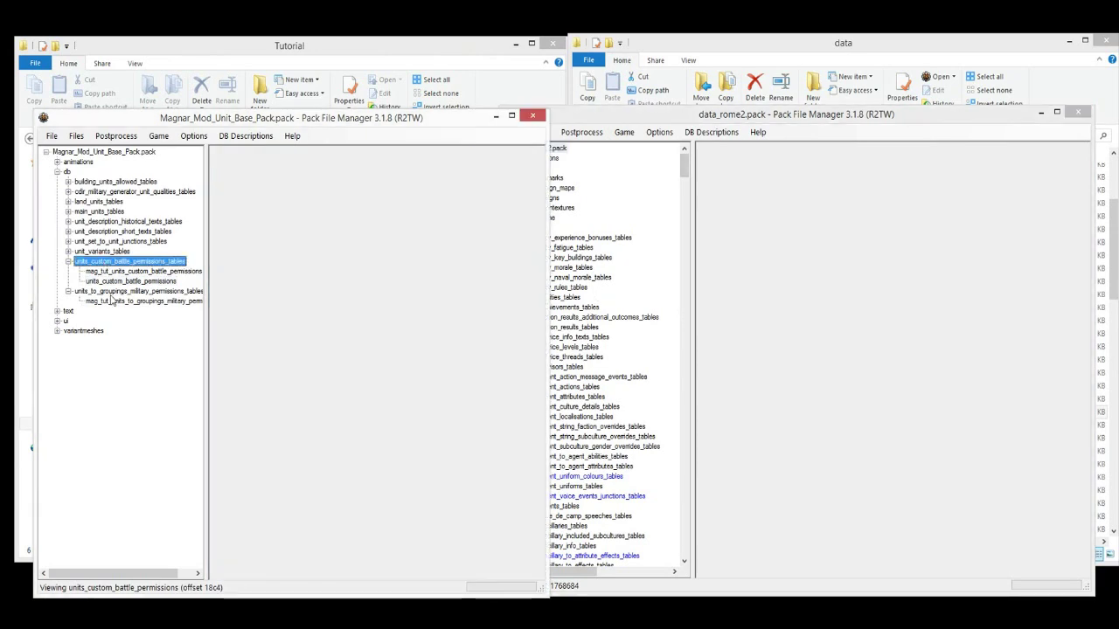
{"action": "left_click", "coordinate": [103, 271]}
{"action": "left_click", "coordinate": [118, 300]}
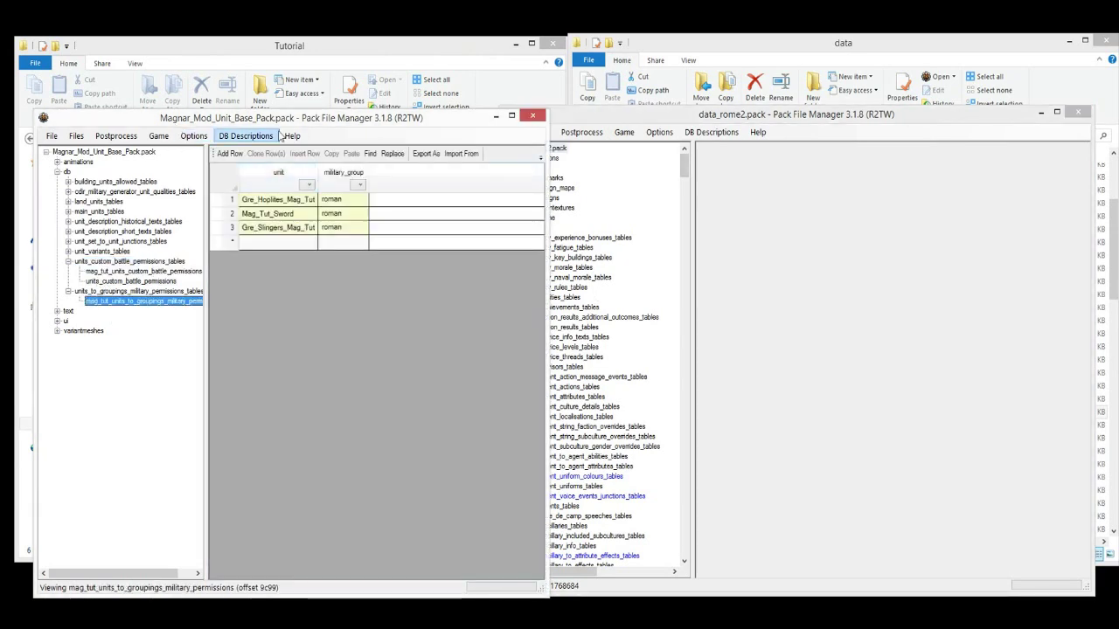
{"action": "left_click", "coordinate": [94, 272]}
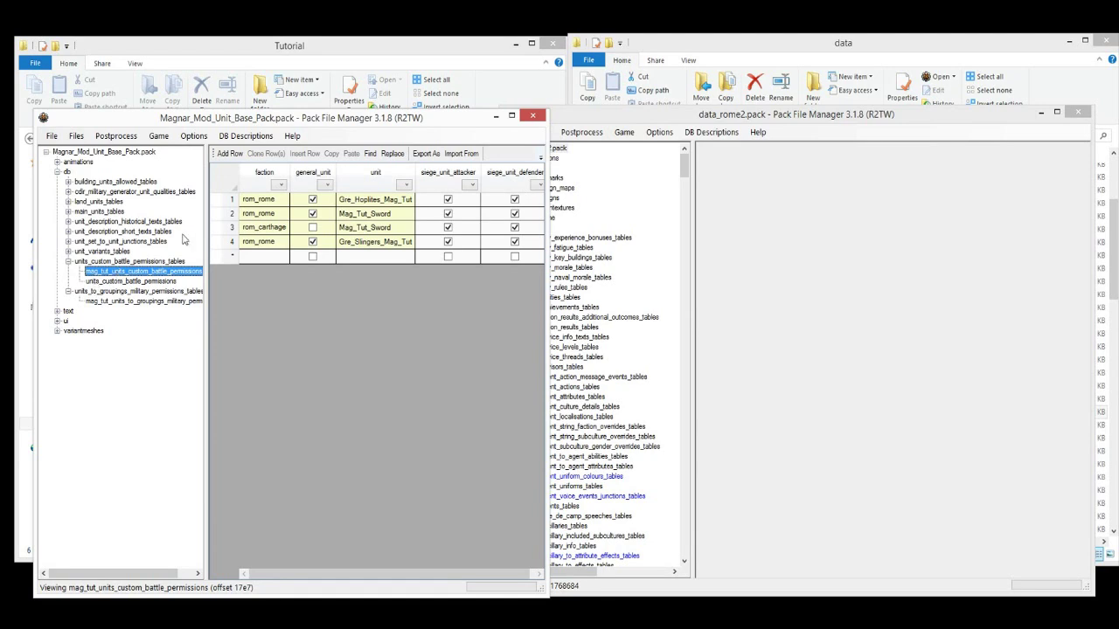
{"action": "left_click", "coordinate": [143, 281]}
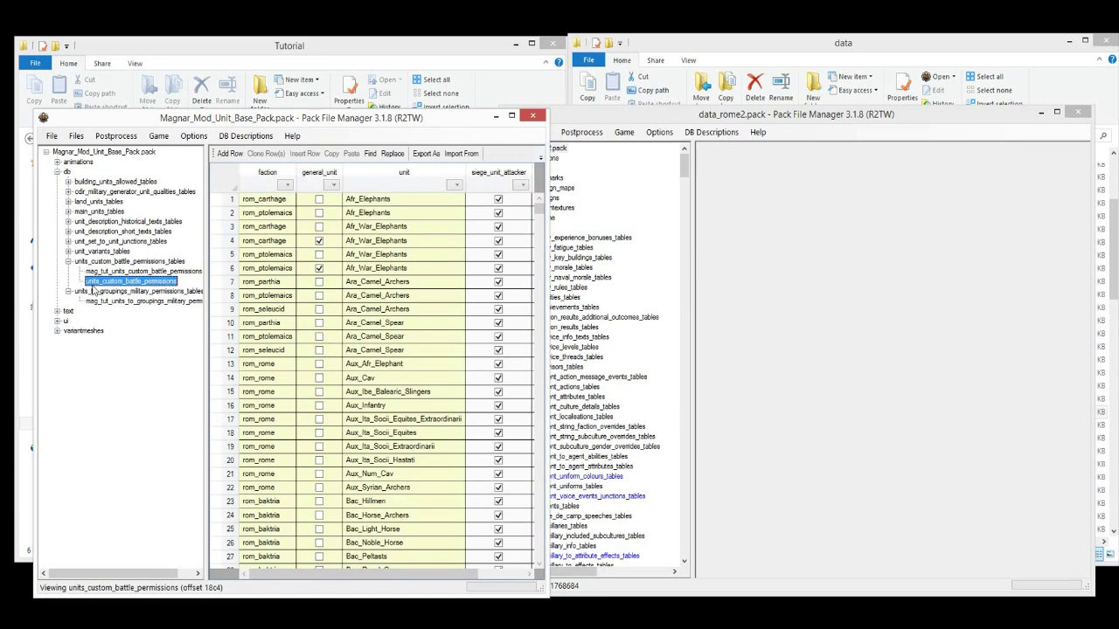
{"action": "left_click", "coordinate": [780, 310]}
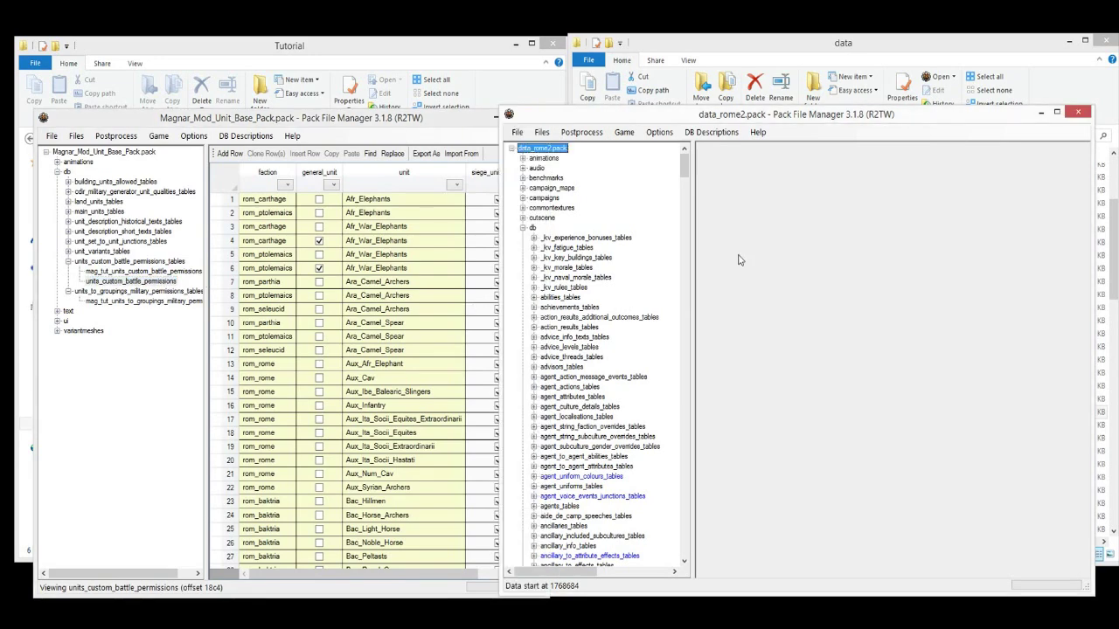
{"action": "left_click_drag", "start_coordinate": [686, 162], "coordinate": [684, 467]}
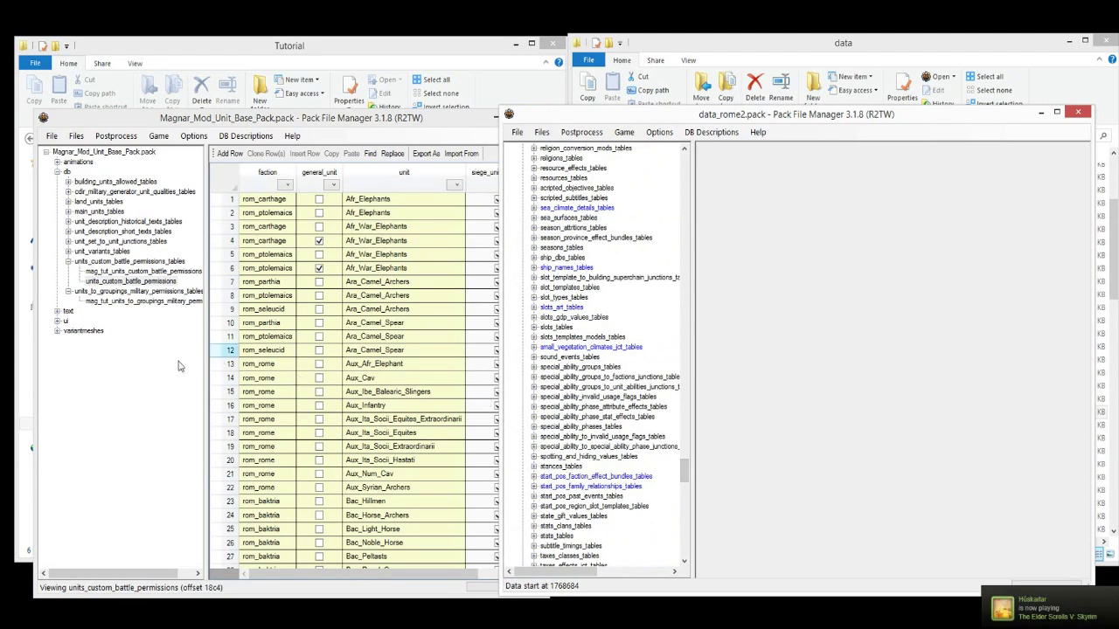
{"action": "left_click", "coordinate": [129, 371]}
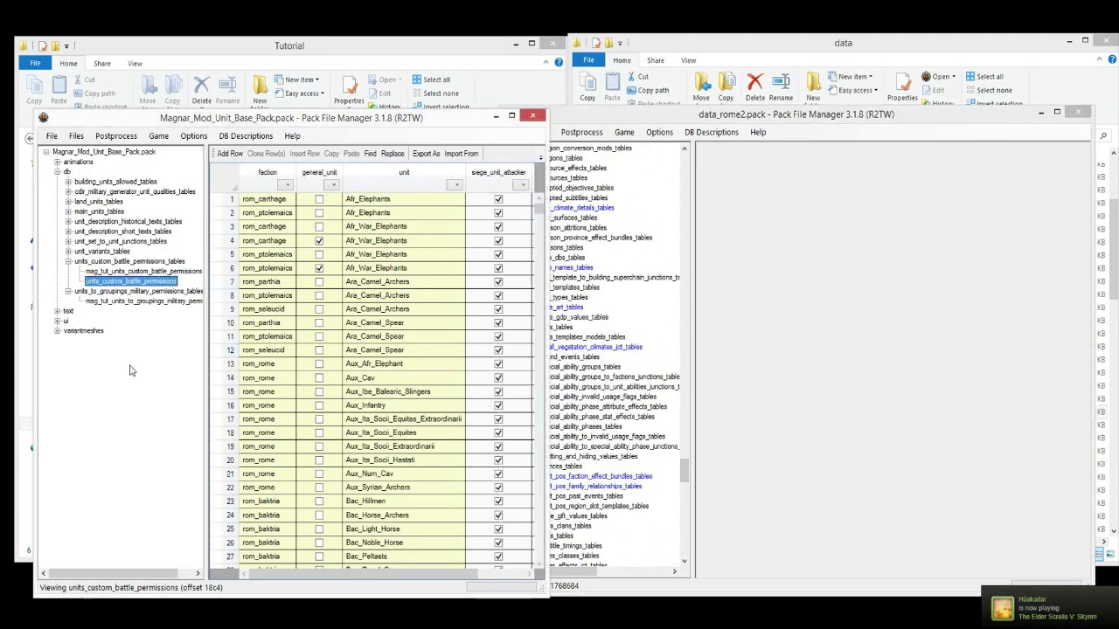
{"action": "left_click", "coordinate": [455, 185]}
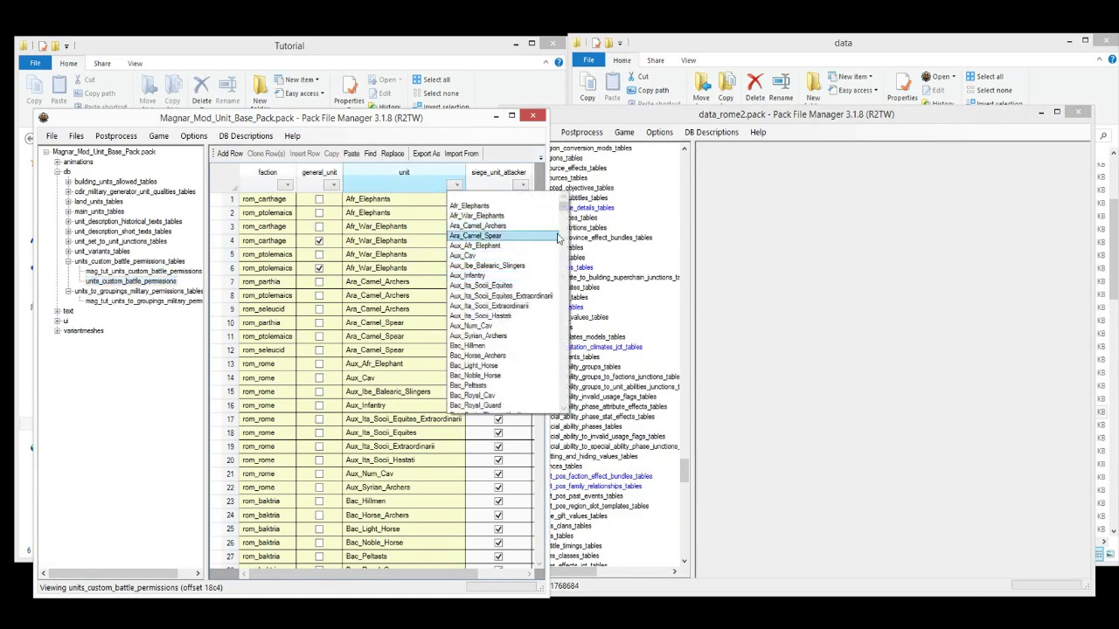
{"action": "left_click_drag", "start_coordinate": [564, 208], "coordinate": [564, 315]}
{"action": "left_click", "coordinate": [406, 245]}
- Filter the units_custom_battle_permissions table by the rom_rome faction
{"action": "left_click", "coordinate": [286, 186]}
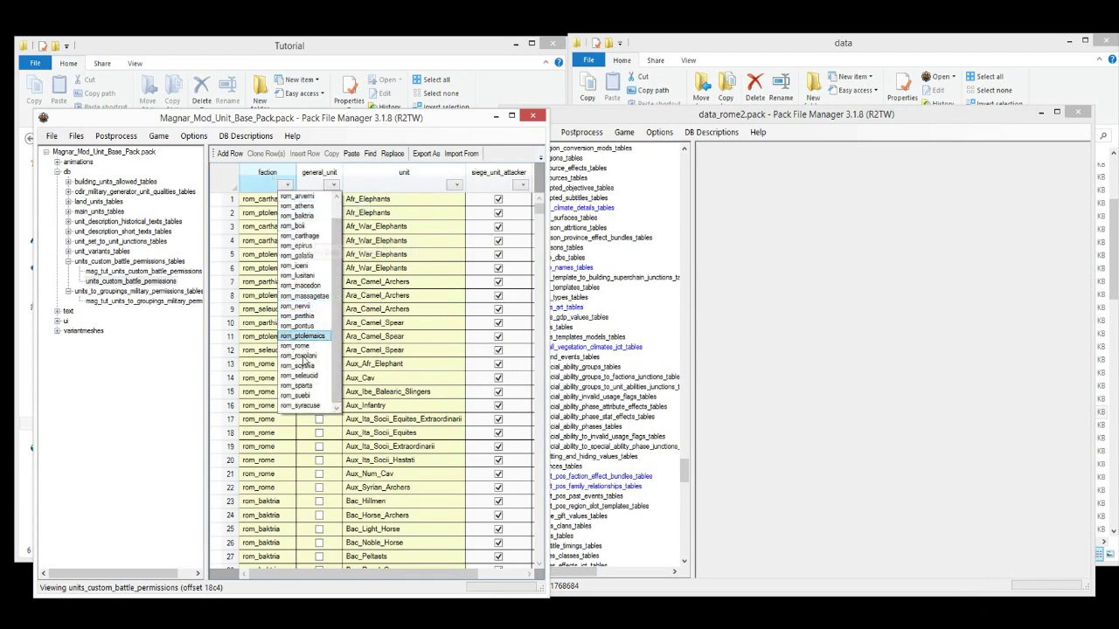
{"action": "left_click", "coordinate": [297, 347]}
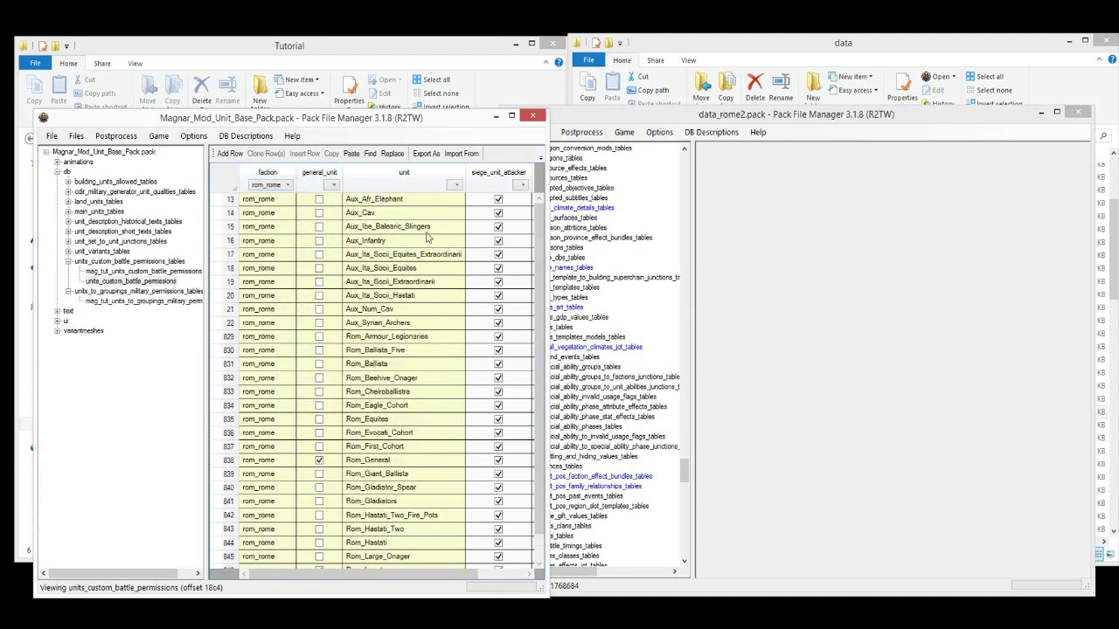
- Examine the rom_rome unit entries in the units_custom_battle_permissions table, from the auxiliary units down to Rom_War_Dogs
{"action": "left_click", "coordinate": [427, 230]}
{"action": "left_click", "coordinate": [391, 255]}
{"action": "left_click", "coordinate": [380, 300]}
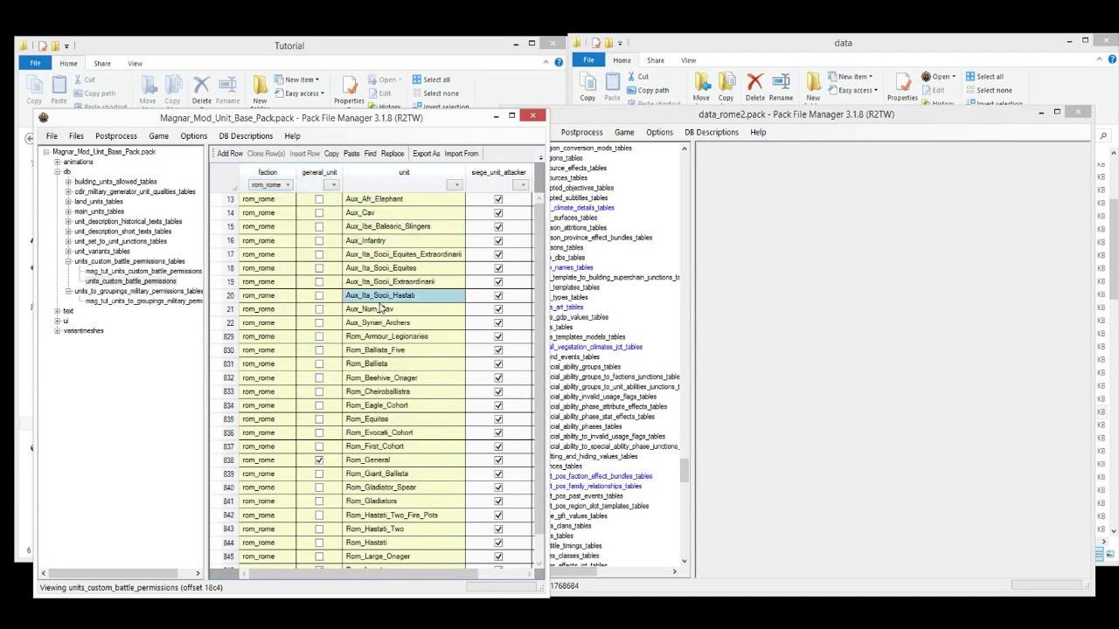
{"action": "left_click", "coordinate": [373, 244]}
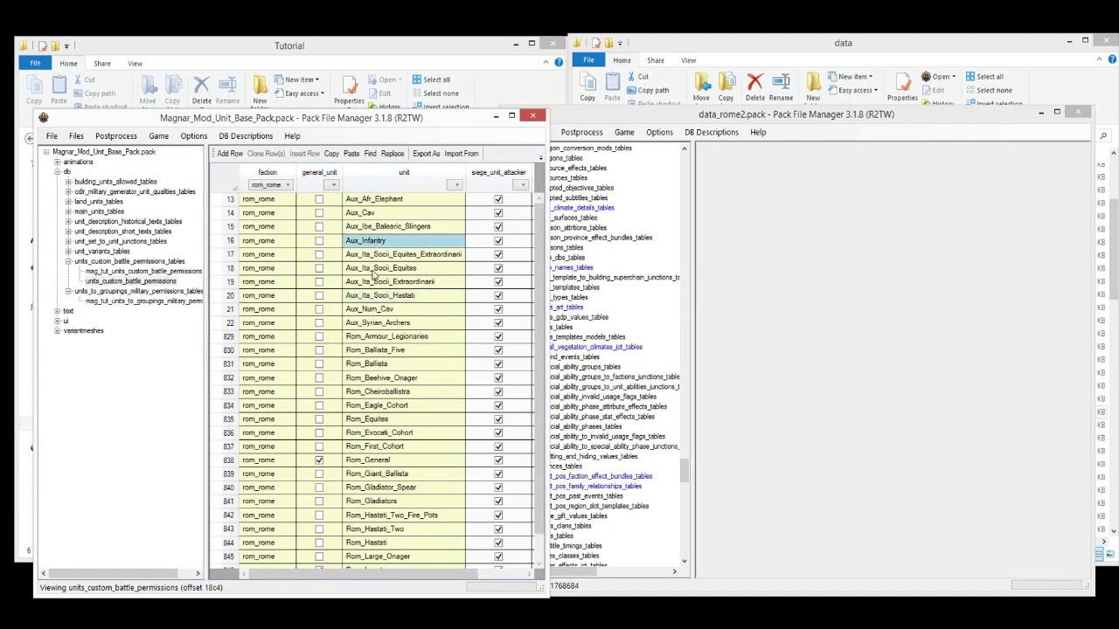
{"action": "left_click", "coordinate": [378, 312]}
{"action": "left_click_drag", "start_coordinate": [544, 212], "coordinate": [724, 213]}
{"action": "left_click", "coordinate": [455, 378]}
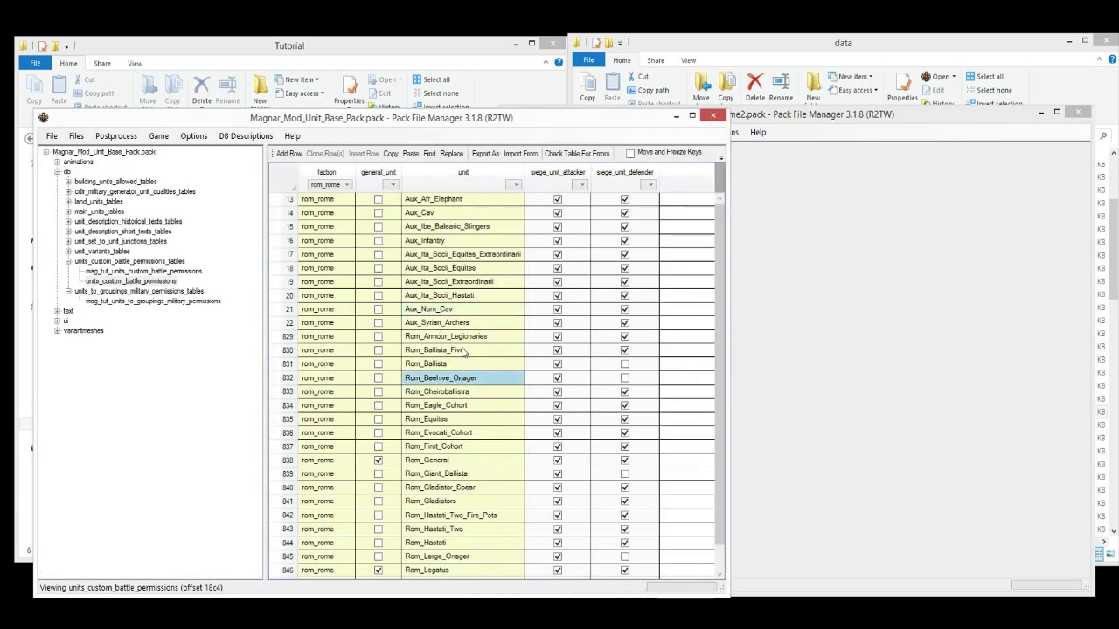
{"action": "scroll", "coordinate": [455, 378], "scroll_direction": "down", "scroll_amount": 7}
{"action": "scroll", "coordinate": [446, 472], "scroll_direction": "down", "scroll_amount": 1}
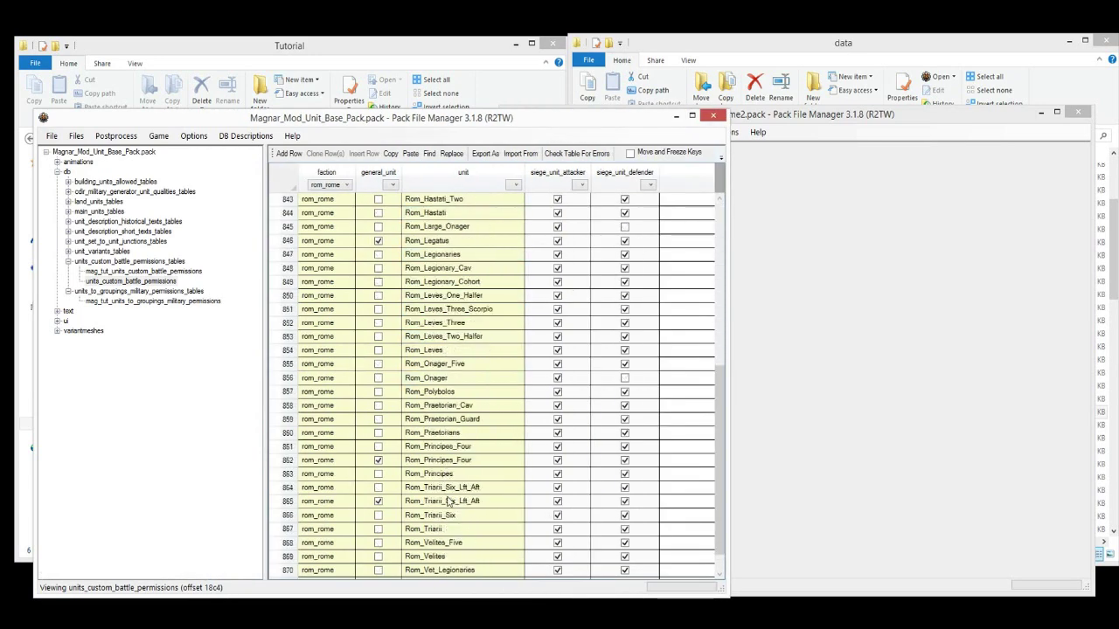
{"action": "left_click", "coordinate": [451, 394]}
{"action": "scroll", "coordinate": [455, 390], "scroll_direction": "down", "scroll_amount": 1}
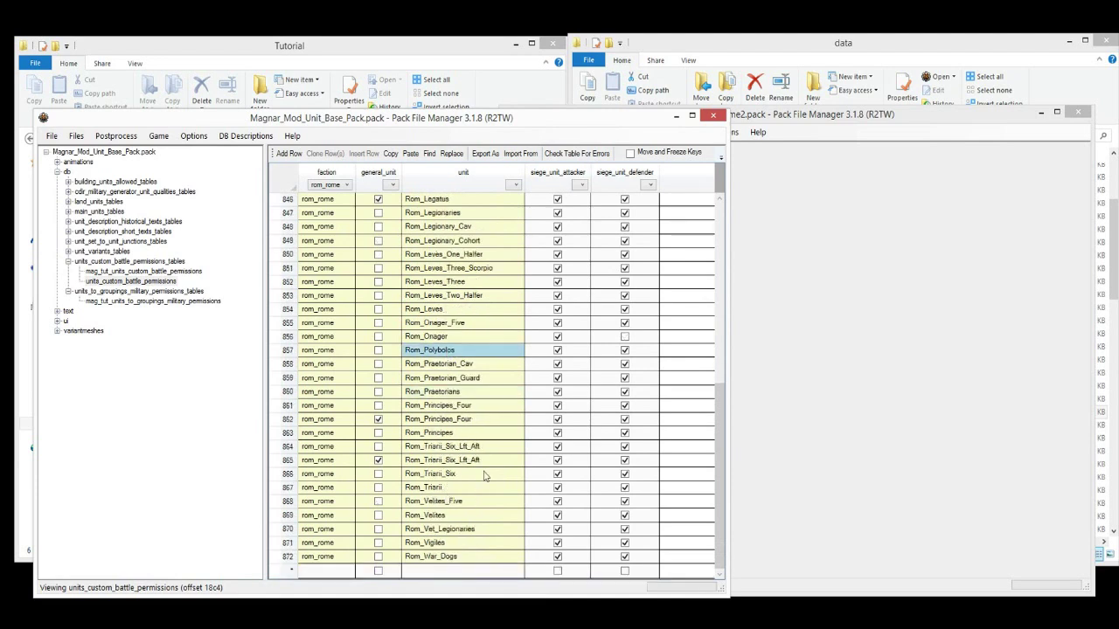
{"action": "scroll", "coordinate": [723, 454], "scroll_direction": "up", "scroll_amount": 3}
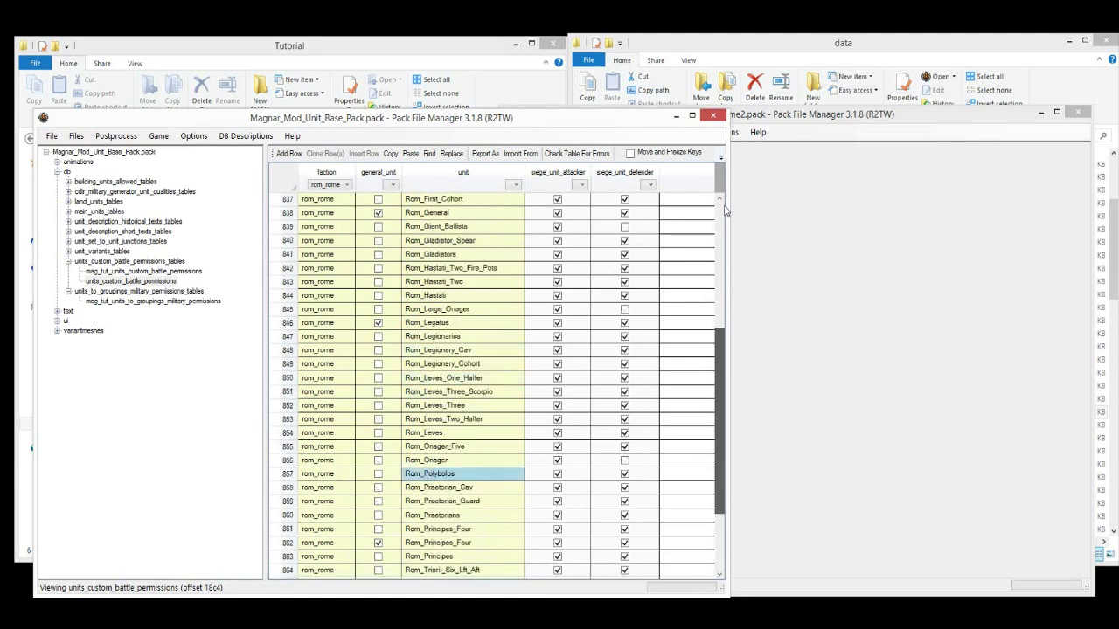
{"action": "left_click", "coordinate": [725, 210]}
{"action": "left_click", "coordinate": [418, 295]}
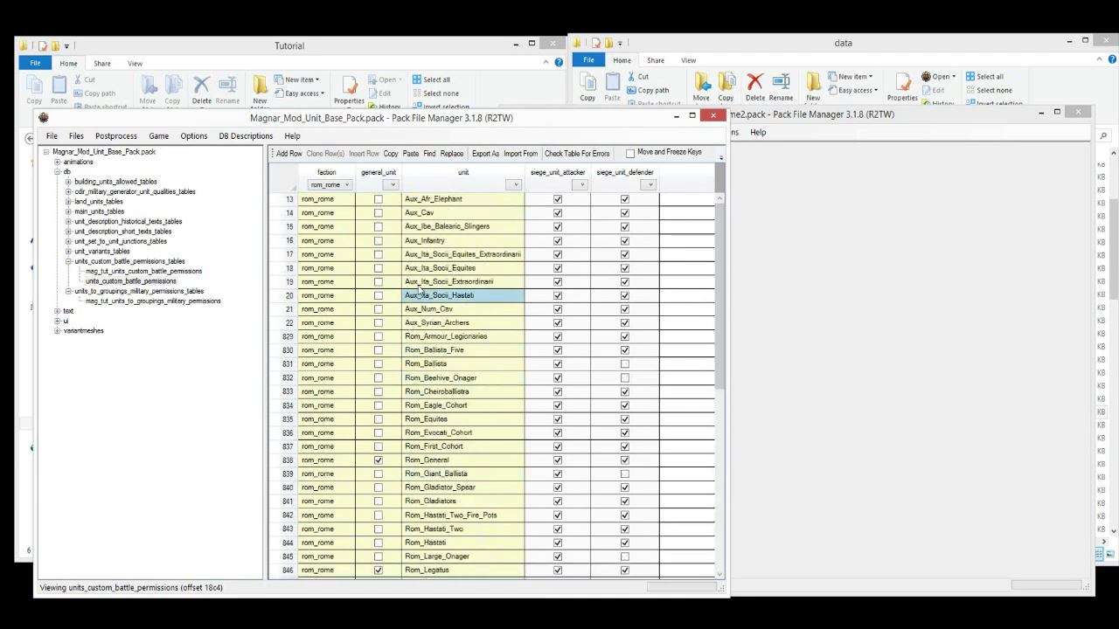
- Delete the rom_rome Aux_Infantry row from the units_custom_battle_permissions table and save the mod pack
{"action": "left_click", "coordinate": [420, 226]}
{"action": "left_click", "coordinate": [420, 241]}
{"action": "left_click", "coordinate": [287, 240]}
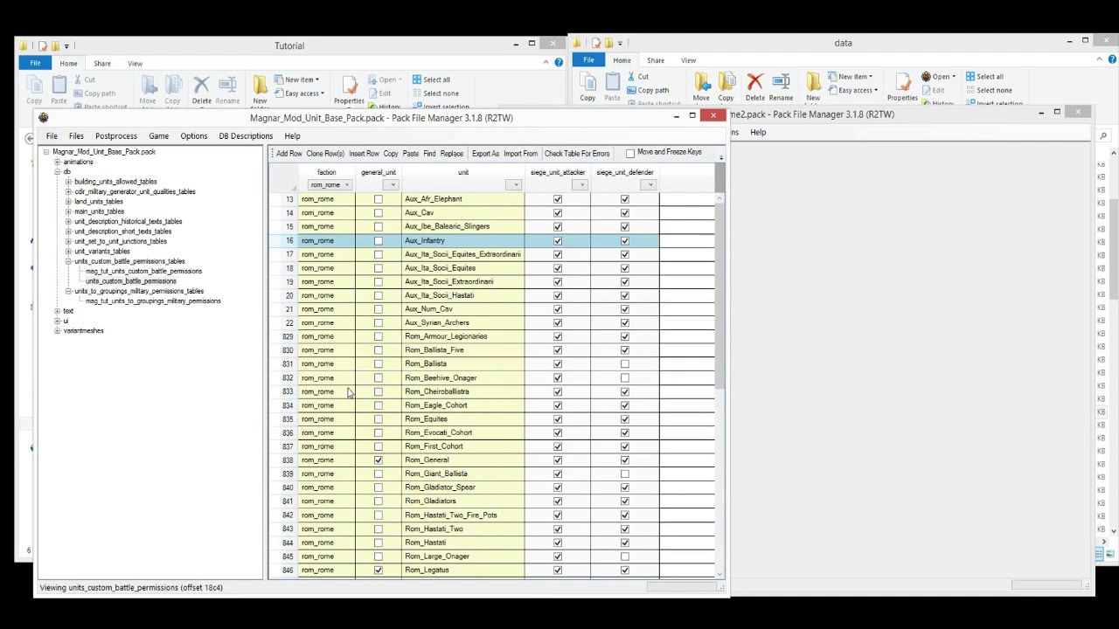
{"action": "key", "text": "Delete"}
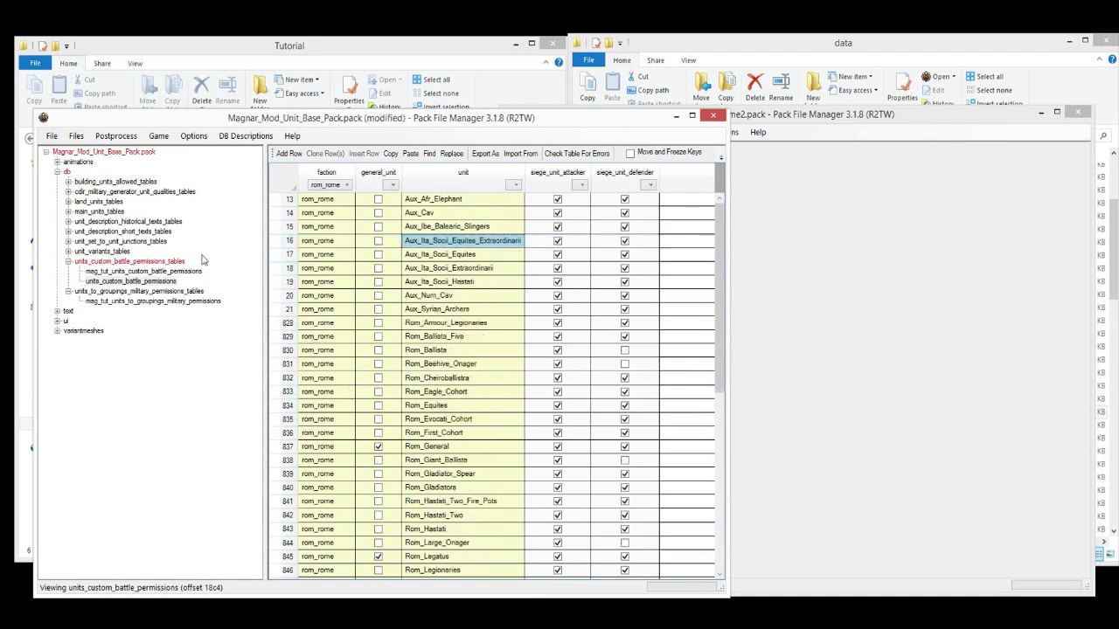
{"action": "left_click", "coordinate": [113, 244]}
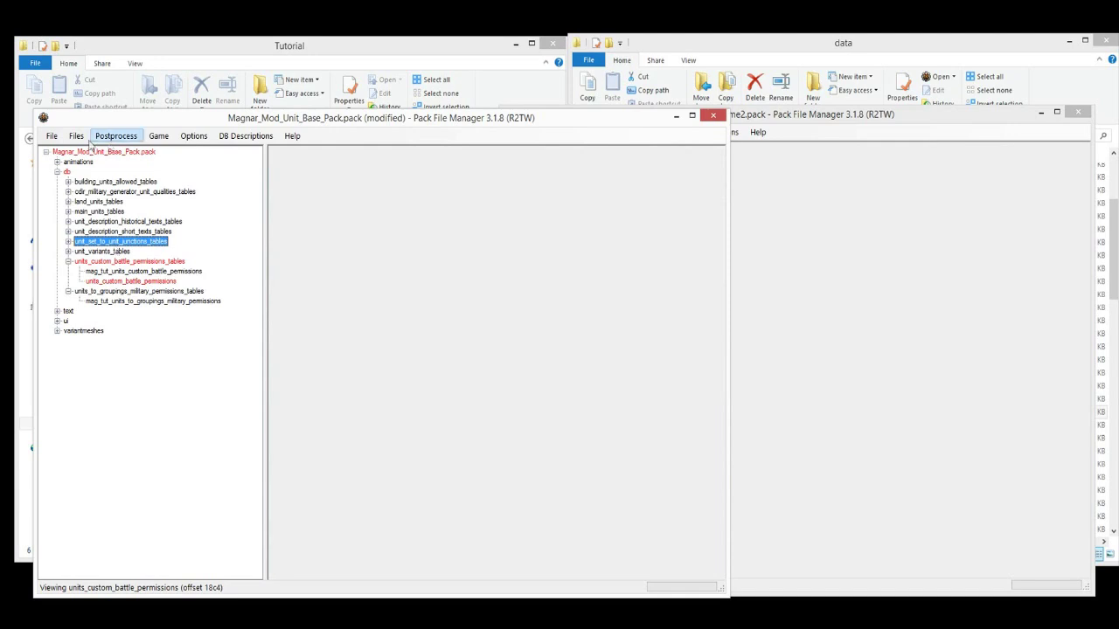
{"action": "left_click", "coordinate": [51, 135]}
{"action": "left_click", "coordinate": [70, 208]}
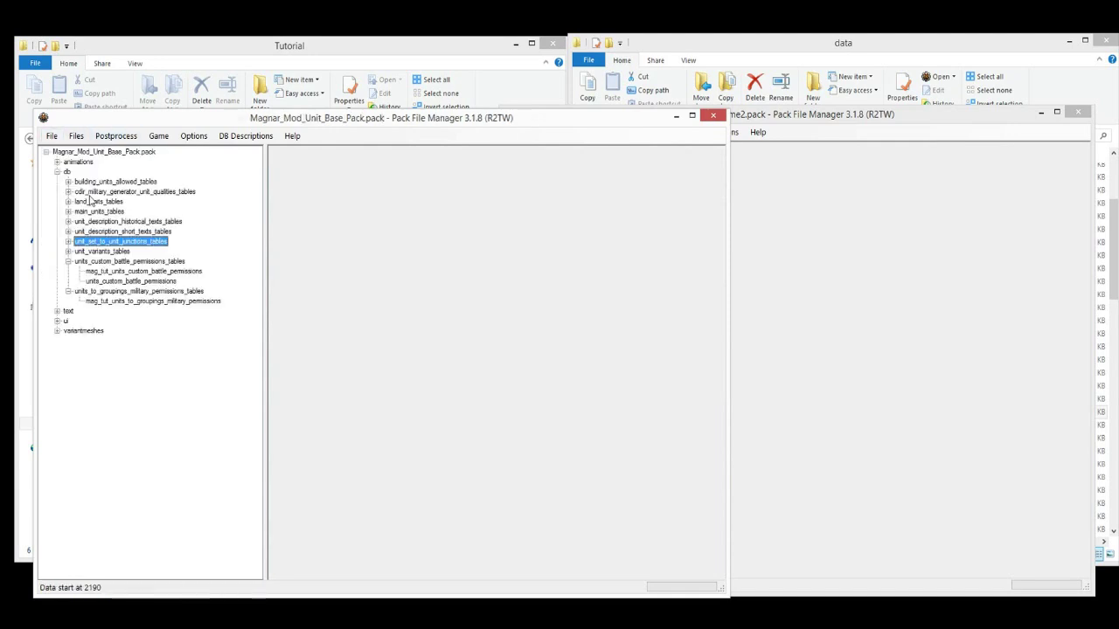
- Review the units_custom_battle_permissions table and compare the mod pack's db tables with those in data_rome2
{"action": "left_click", "coordinate": [171, 282]}
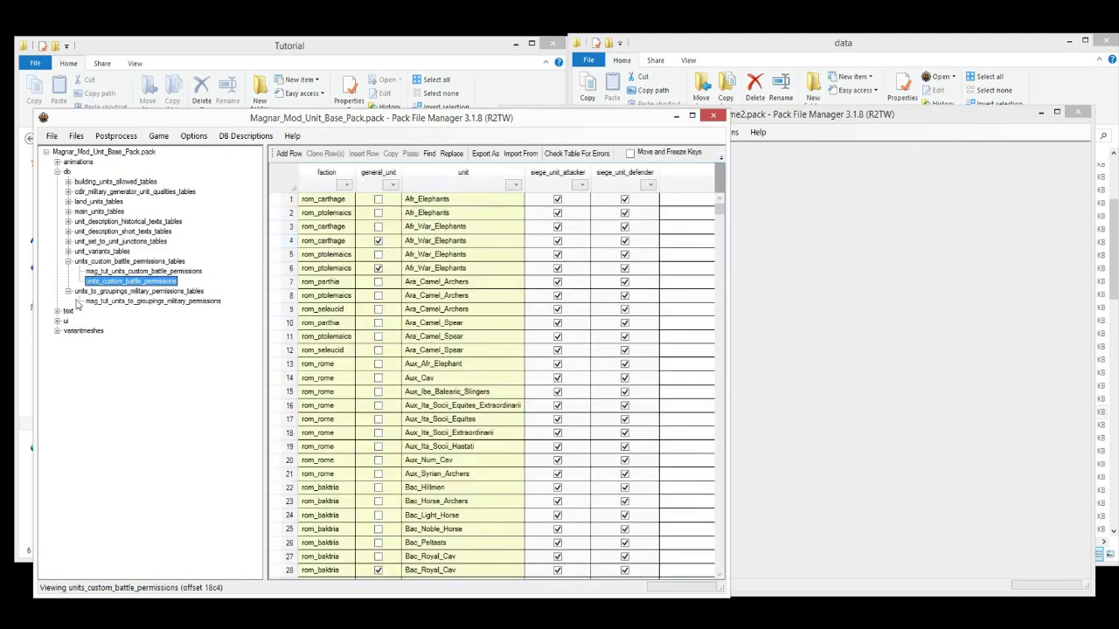
{"action": "left_click", "coordinate": [68, 262]}
{"action": "left_click", "coordinate": [68, 272]}
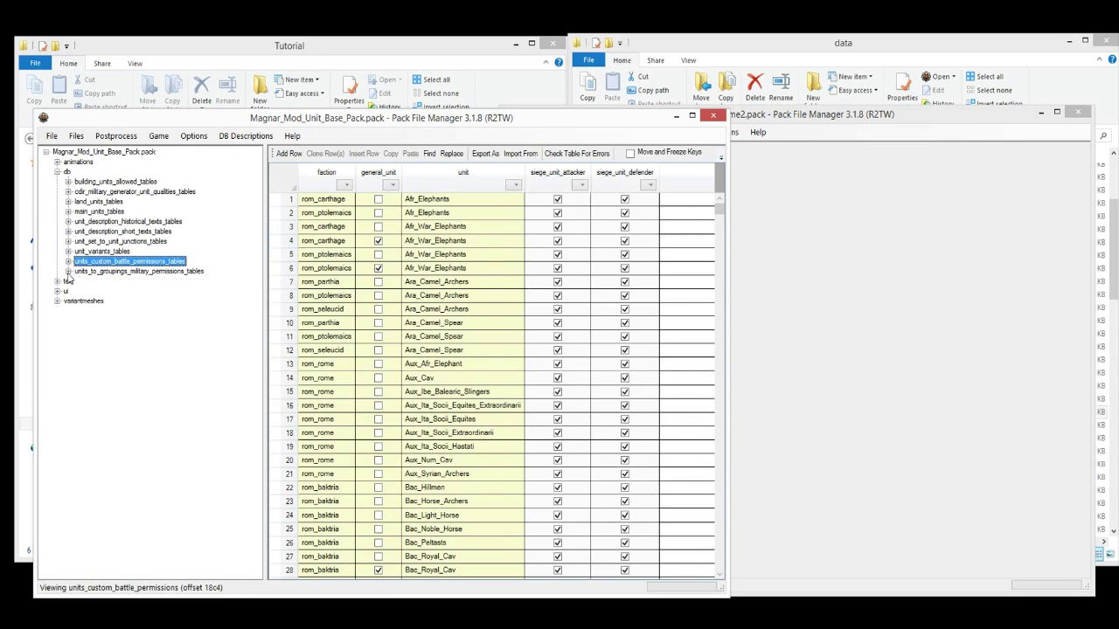
{"action": "left_click", "coordinate": [909, 203]}
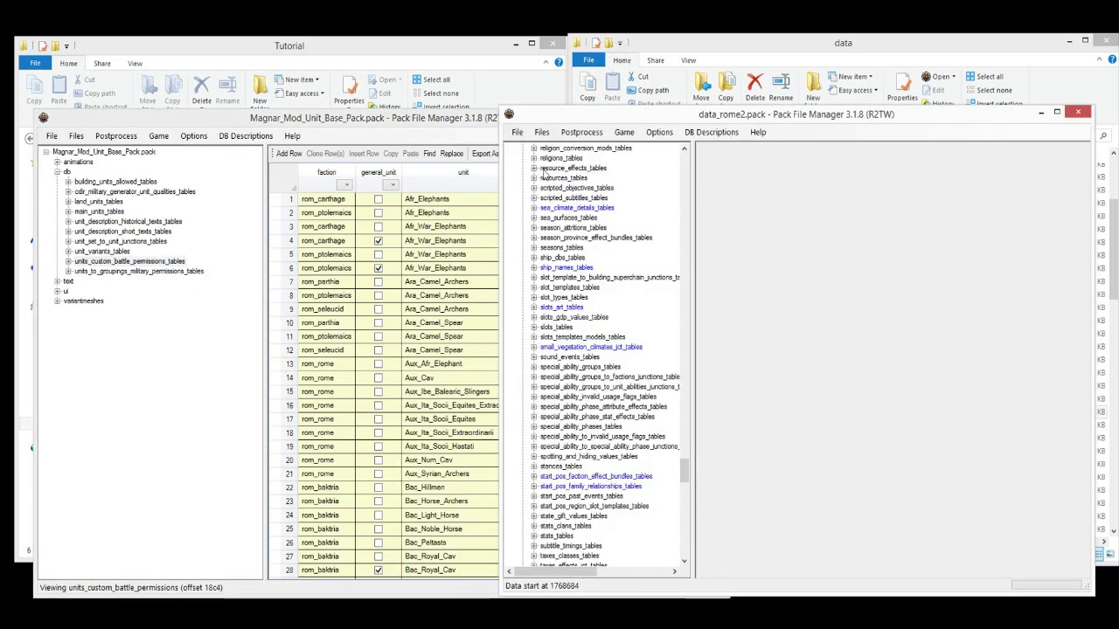
{"action": "left_click", "coordinate": [472, 118]}
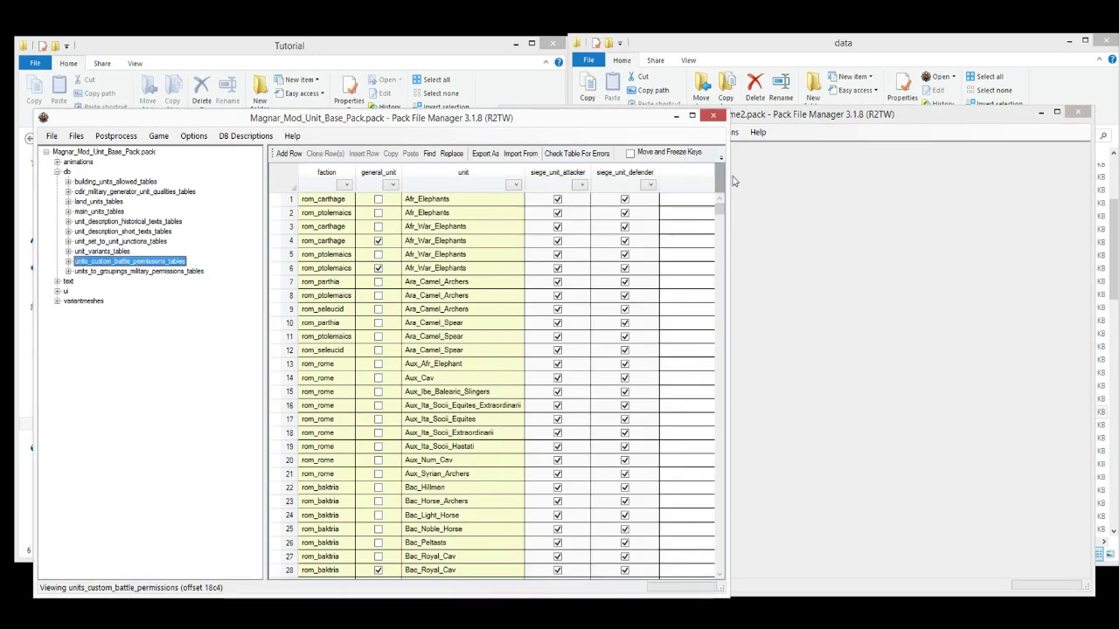
{"action": "left_click_drag", "start_coordinate": [725, 175], "coordinate": [498, 175]}
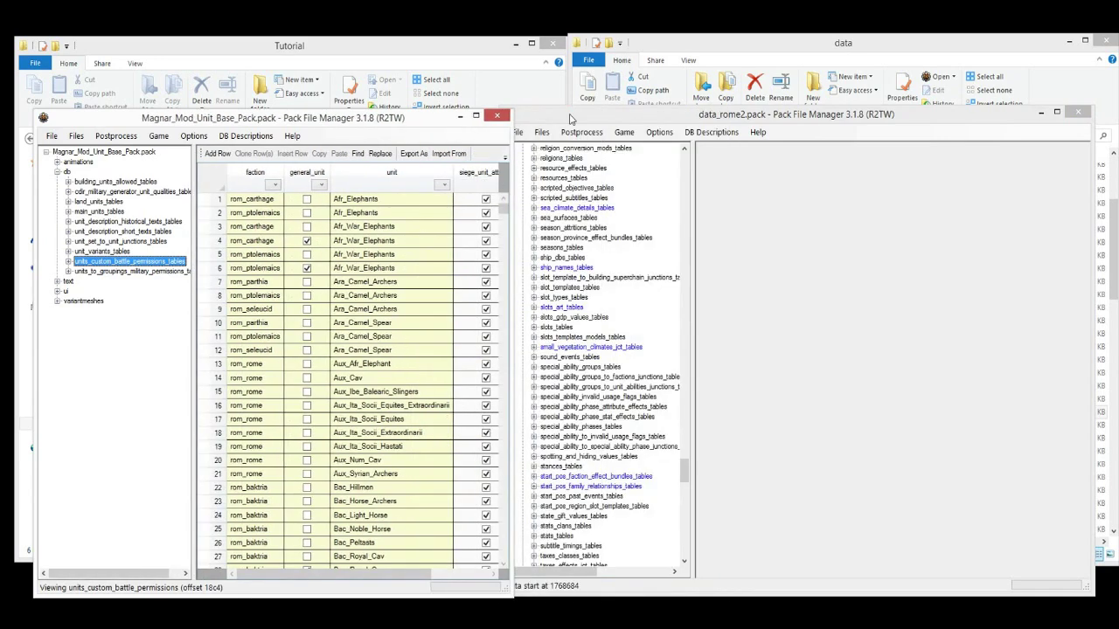
{"action": "left_click", "coordinate": [68, 211]}
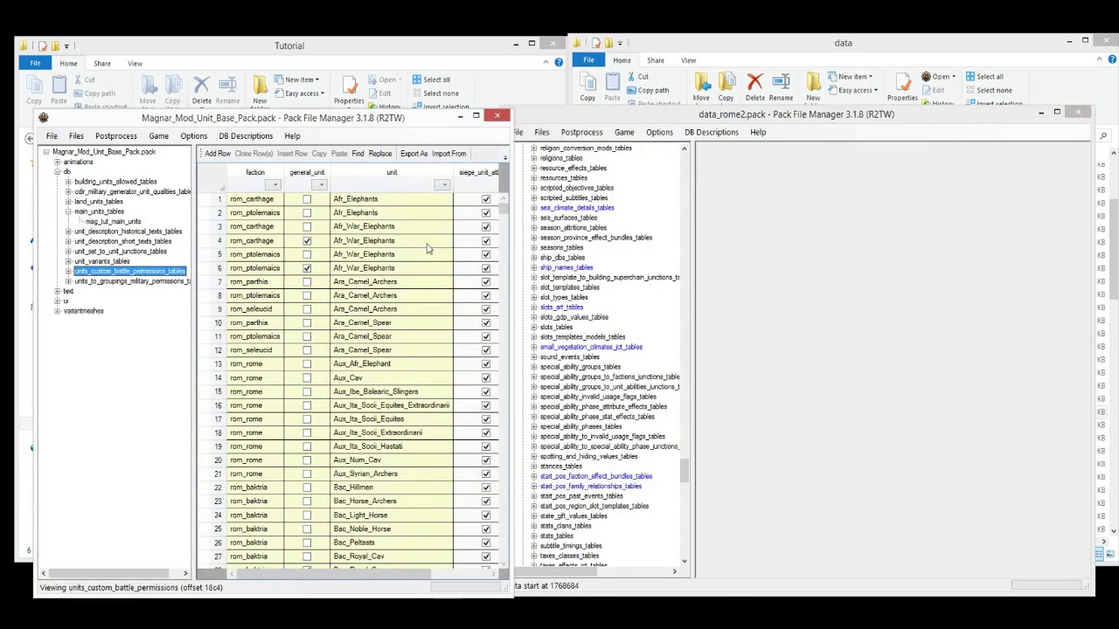
{"action": "left_click_drag", "start_coordinate": [688, 470], "coordinate": [685, 402]}
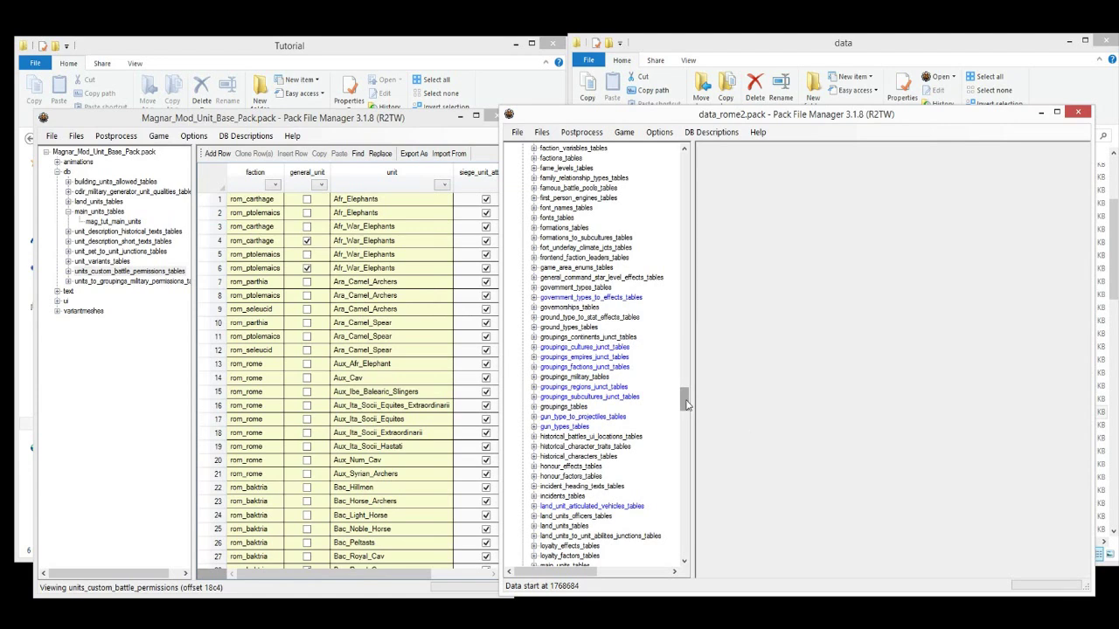
{"action": "left_click_drag", "start_coordinate": [694, 399], "coordinate": [712, 397]}
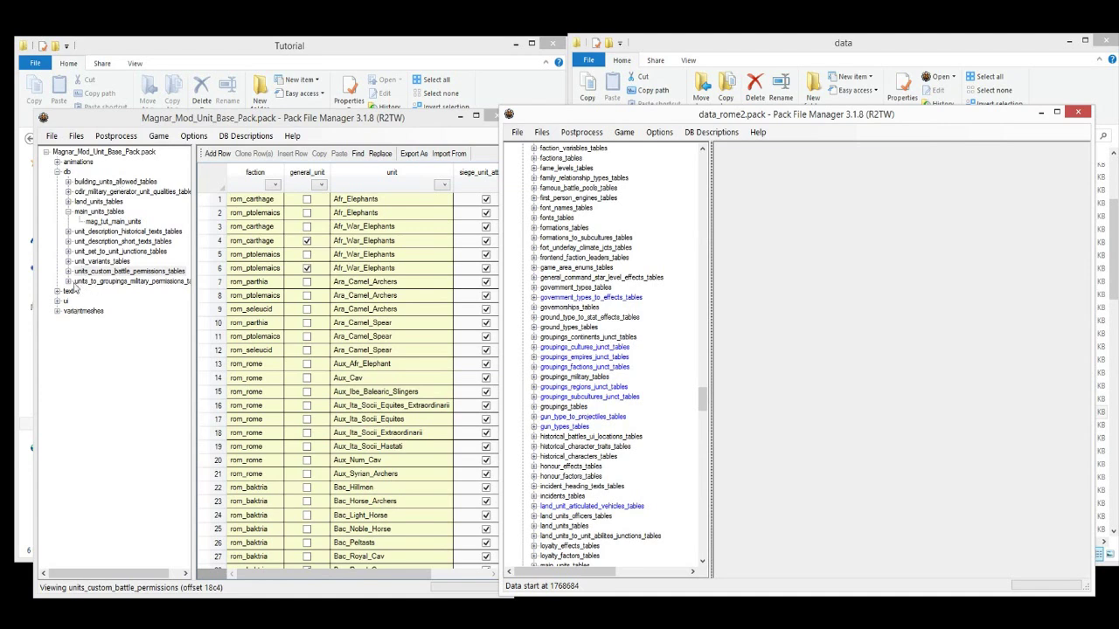
- For units_to_groupings_military_permissions_tables in the mod pack, choose to add content from another pack
{"action": "left_click", "coordinate": [105, 281]}
{"action": "right_click", "coordinate": [111, 283]}
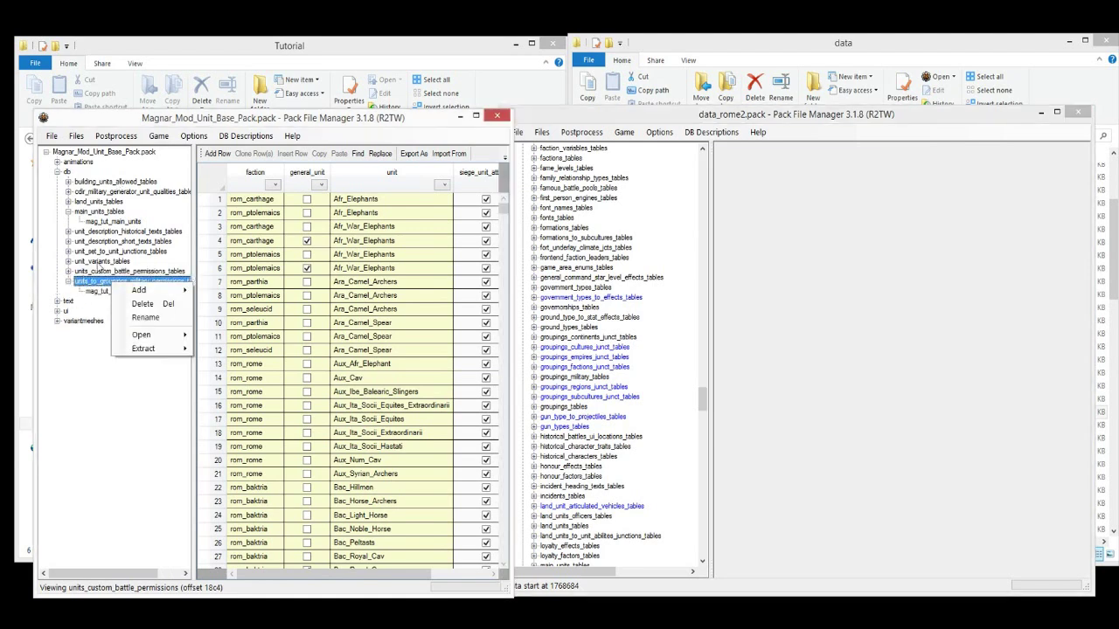
{"action": "left_click", "coordinate": [94, 281]}
{"action": "right_click", "coordinate": [91, 281]}
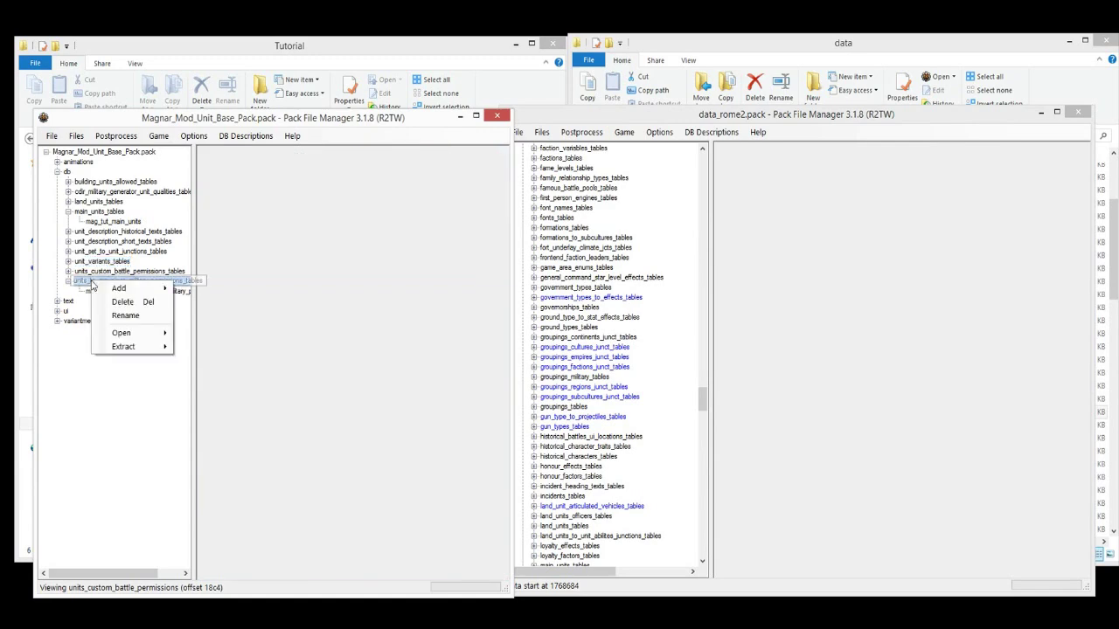
{"action": "mouse_move", "coordinate": [127, 291]}
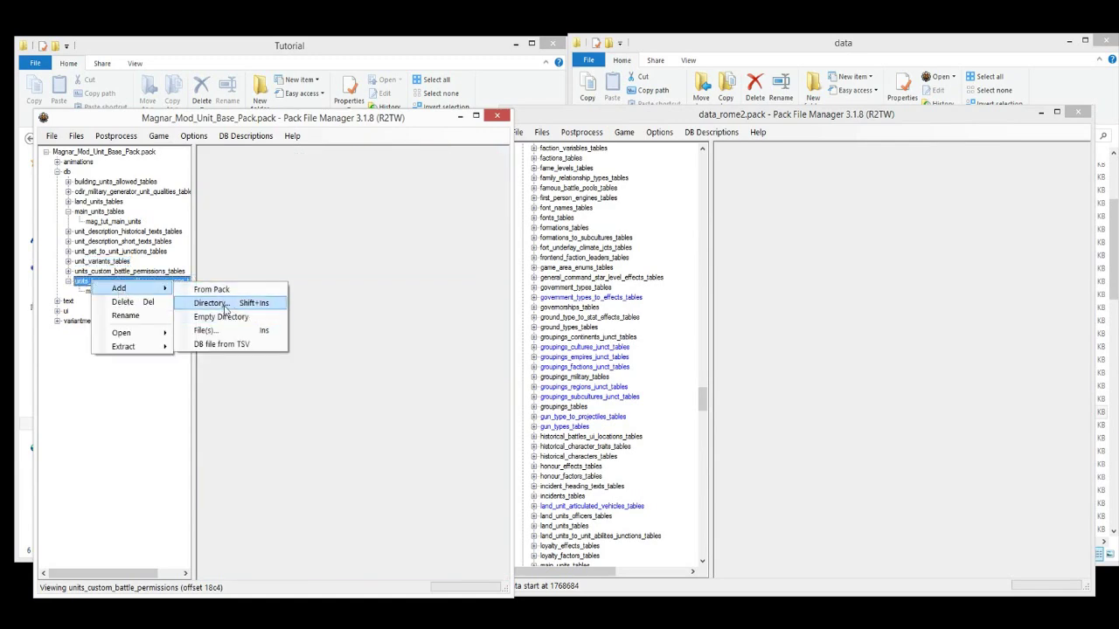
{"action": "left_click", "coordinate": [215, 290]}
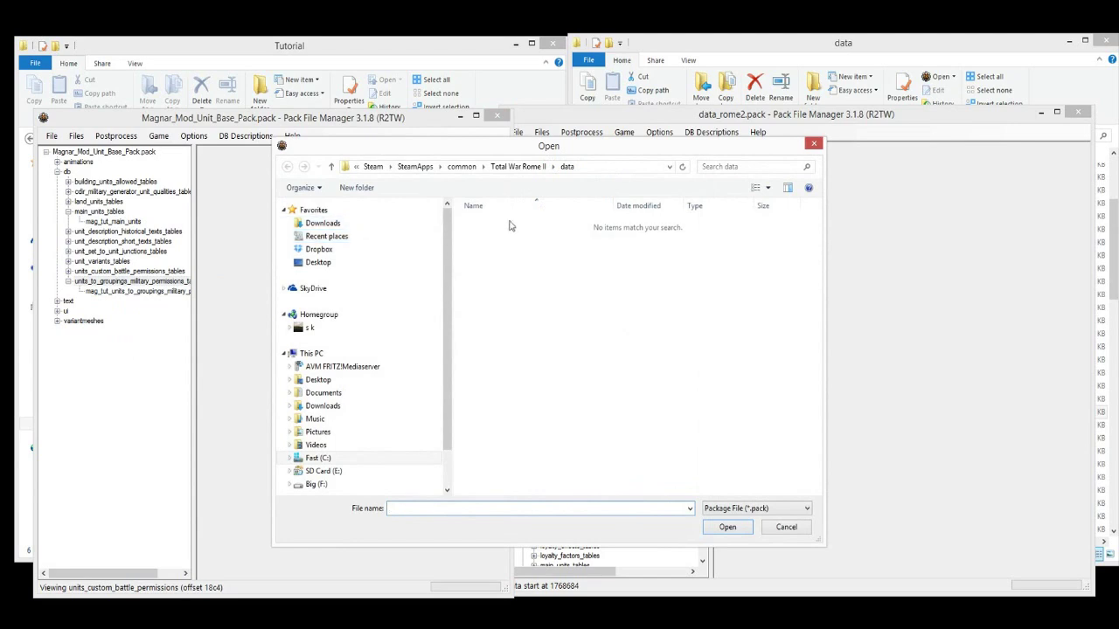
- Open data_rome2 from C:\Applications\Steam\SteamApps\common\Total War Rome II\data as the source pack
{"action": "left_click", "coordinate": [376, 167]}
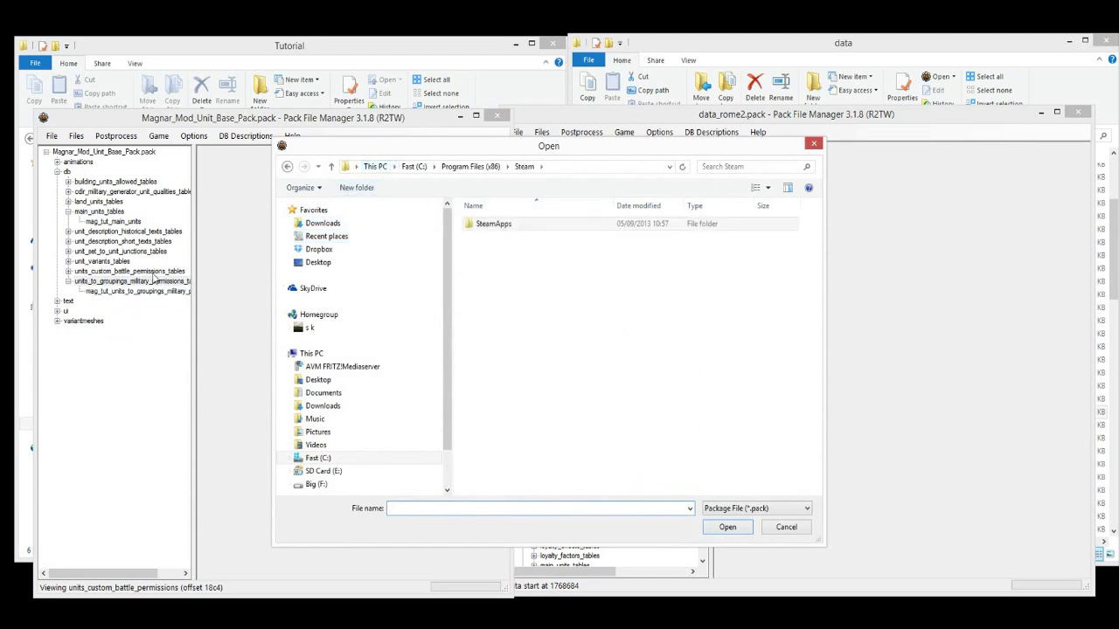
{"action": "left_click", "coordinate": [415, 166]}
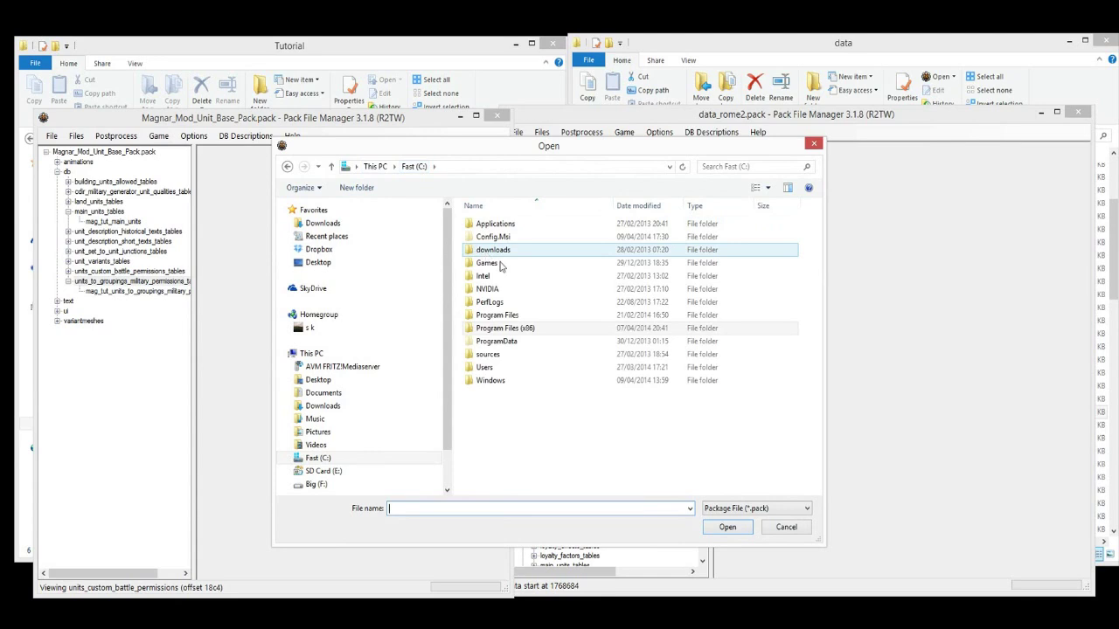
{"action": "double_click", "coordinate": [499, 226]}
{"action": "double_click", "coordinate": [500, 226]}
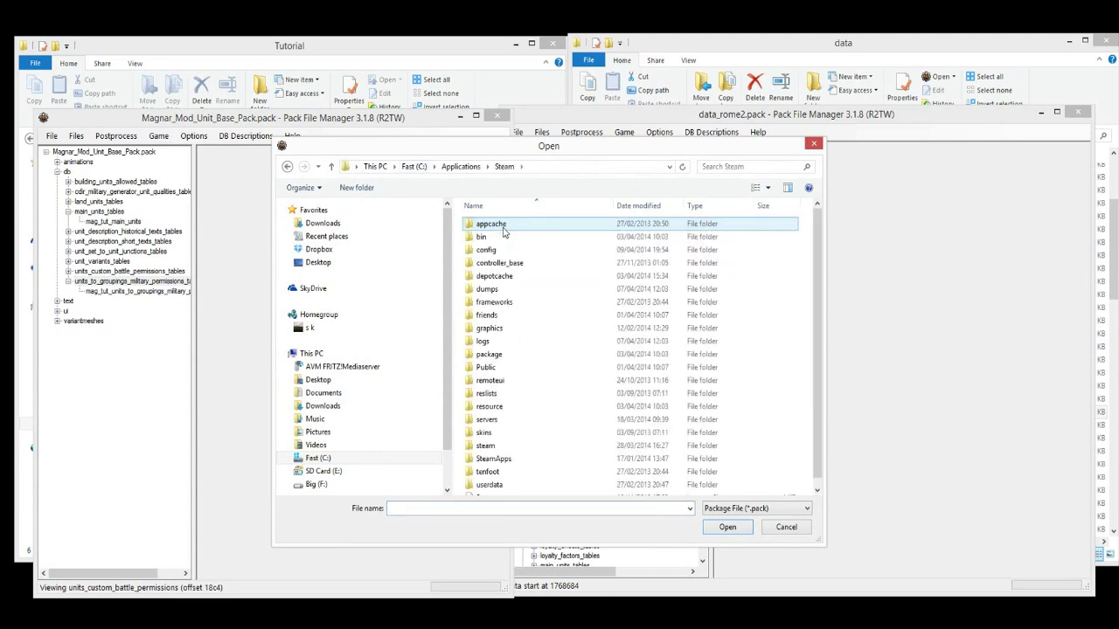
{"action": "double_click", "coordinate": [498, 460]}
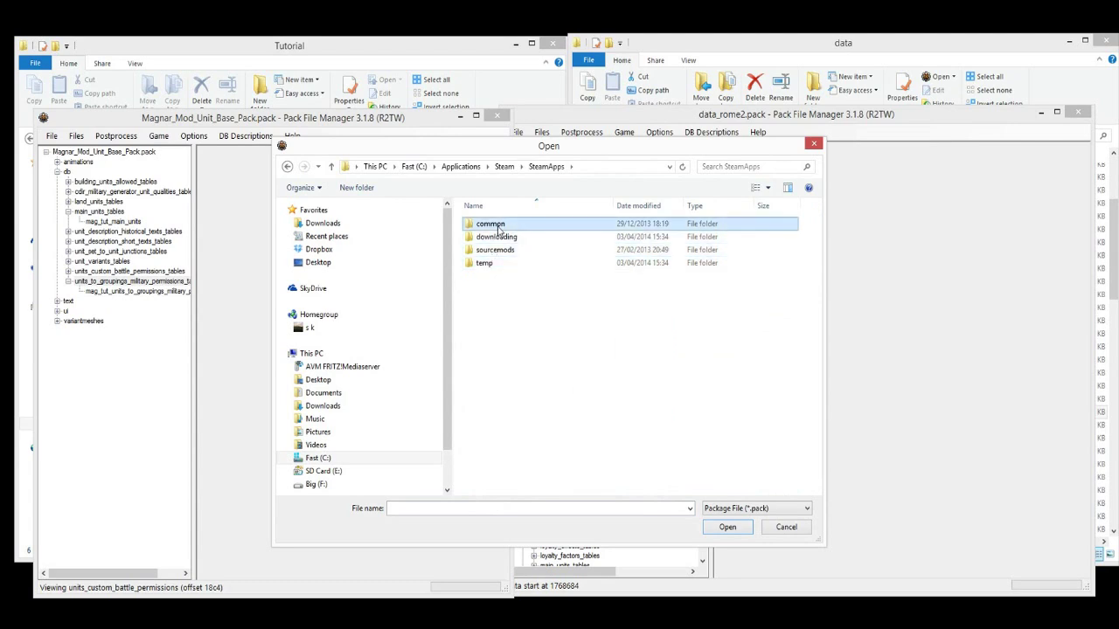
{"action": "double_click", "coordinate": [500, 225]}
{"action": "double_click", "coordinate": [500, 236]}
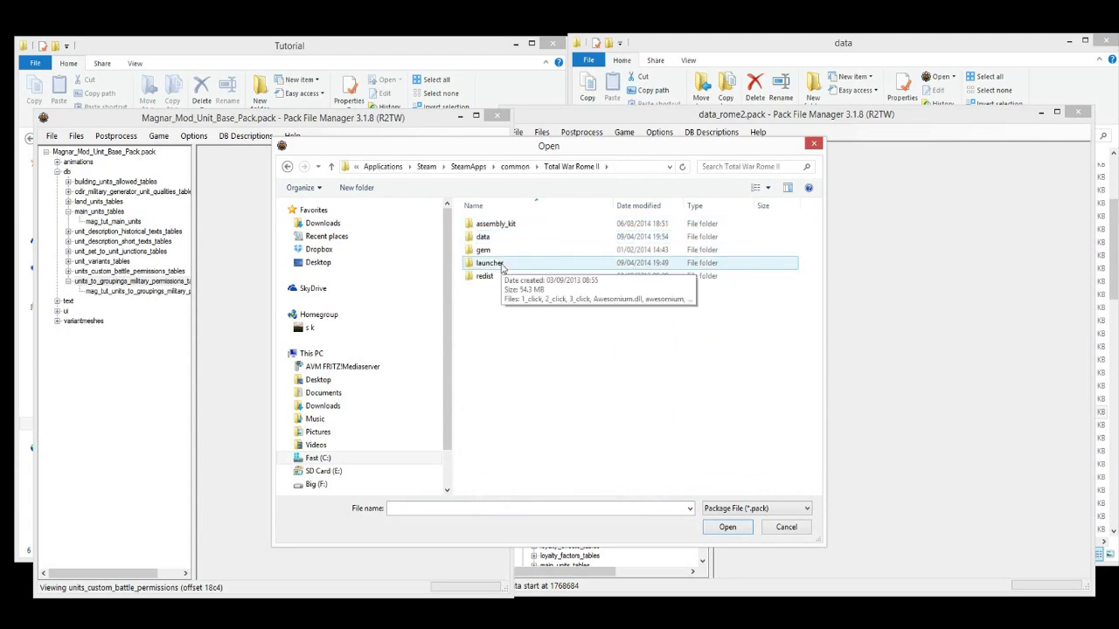
{"action": "double_click", "coordinate": [495, 237]}
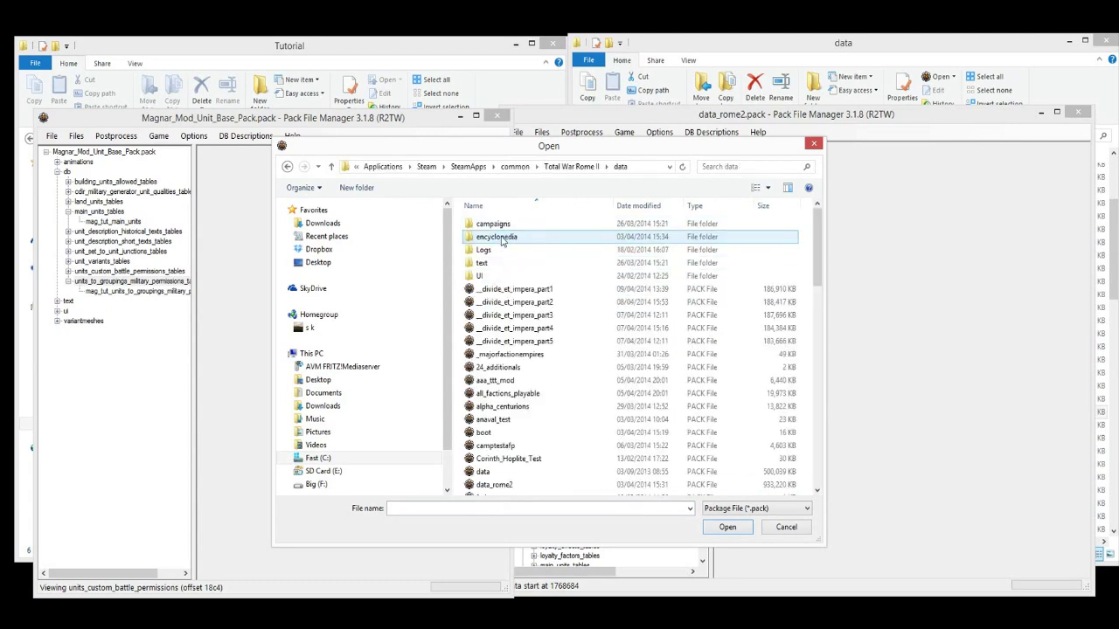
{"action": "double_click", "coordinate": [494, 484]}
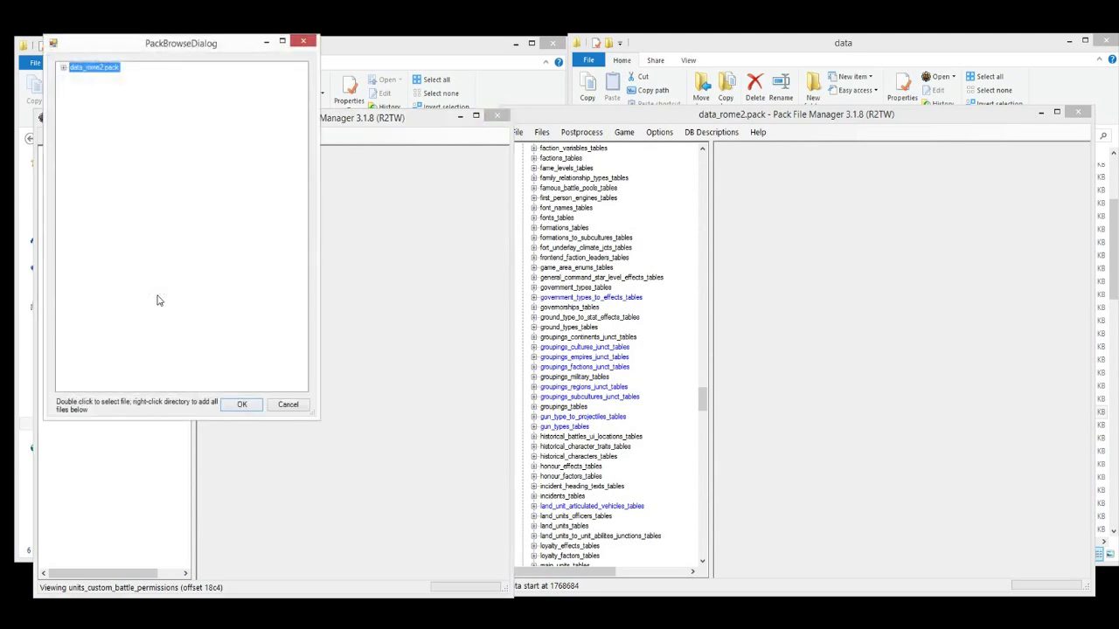
- Add the units_to_groupings_military_permissions table from data_rome2's db folder to the mod pack
{"action": "left_click_drag", "start_coordinate": [147, 50], "coordinate": [509, 102]}
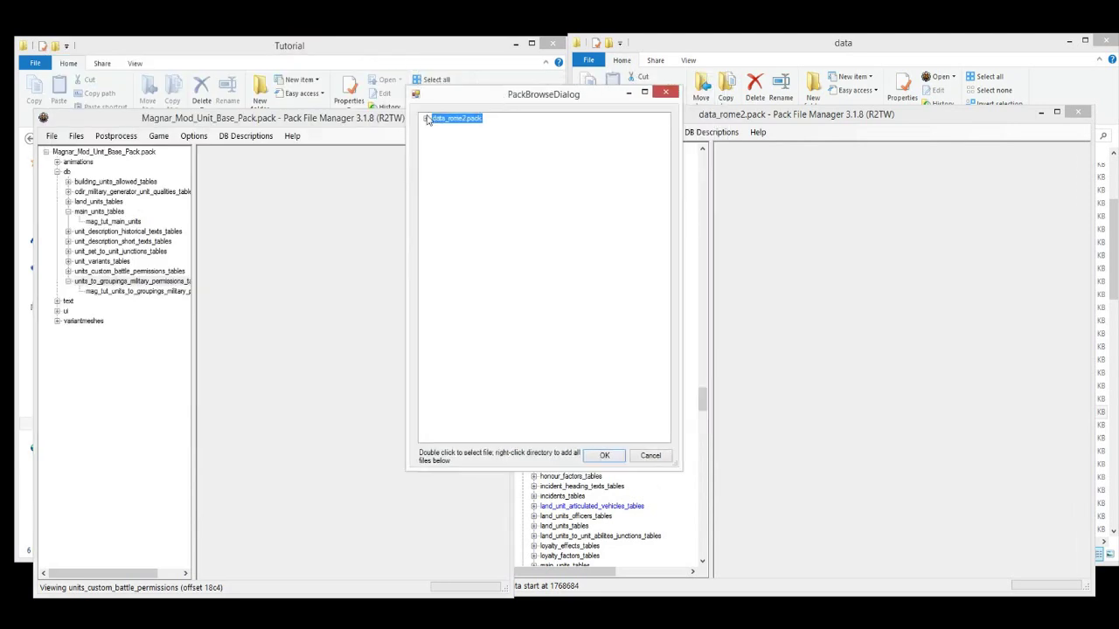
{"action": "left_click", "coordinate": [426, 118]}
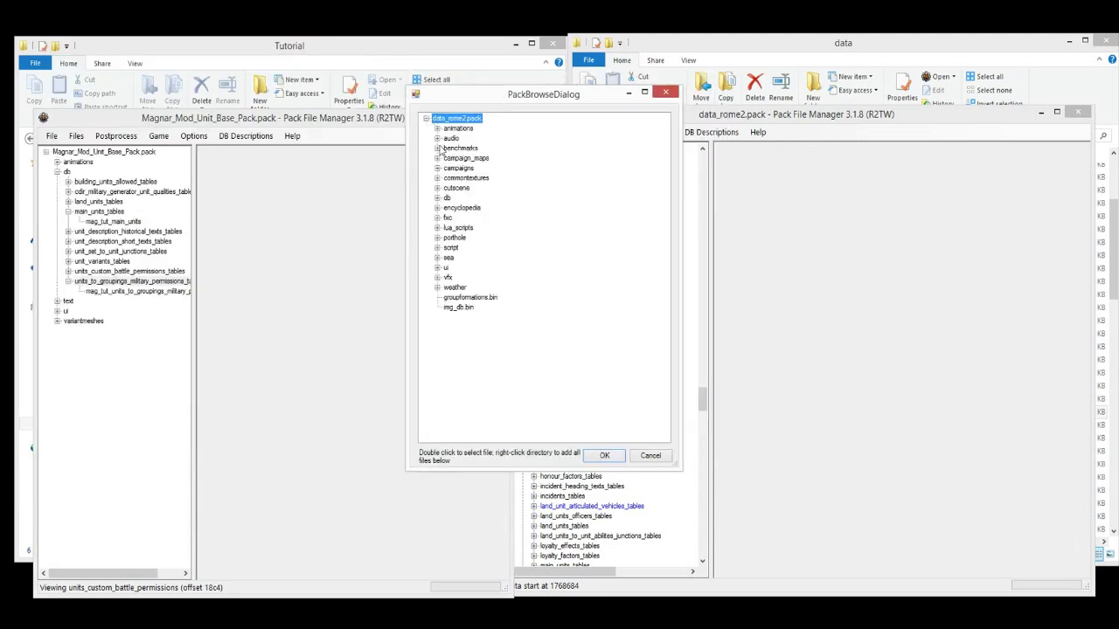
{"action": "left_click", "coordinate": [437, 197]}
{"action": "left_click_drag", "start_coordinate": [662, 138], "coordinate": [665, 414]}
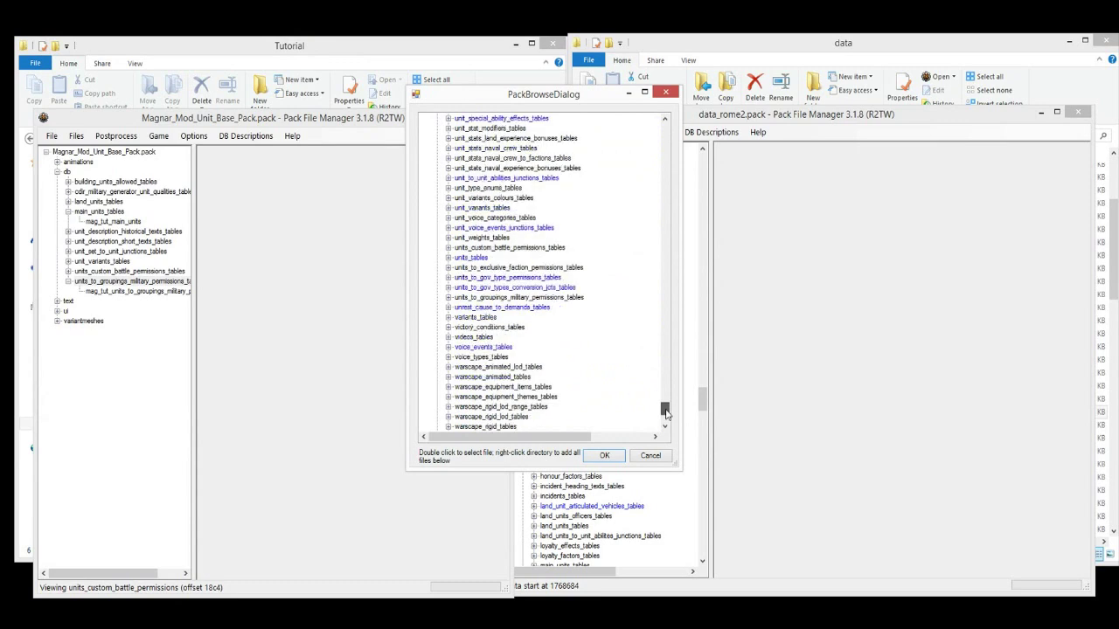
{"action": "left_click", "coordinate": [447, 299]}
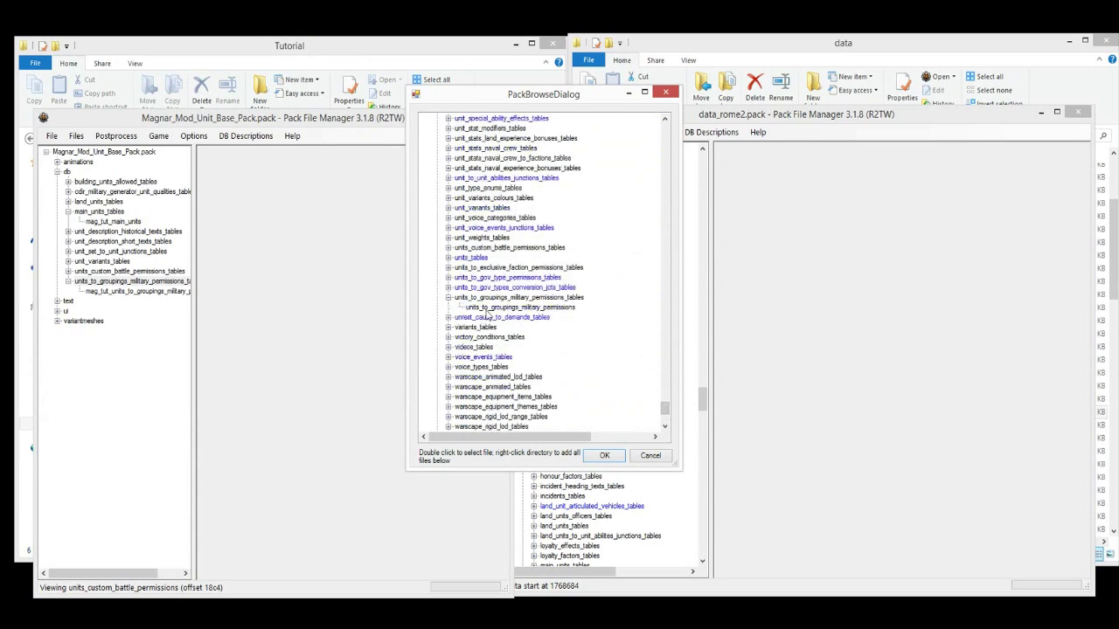
{"action": "left_click", "coordinate": [490, 307]}
{"action": "left_click", "coordinate": [604, 456]}
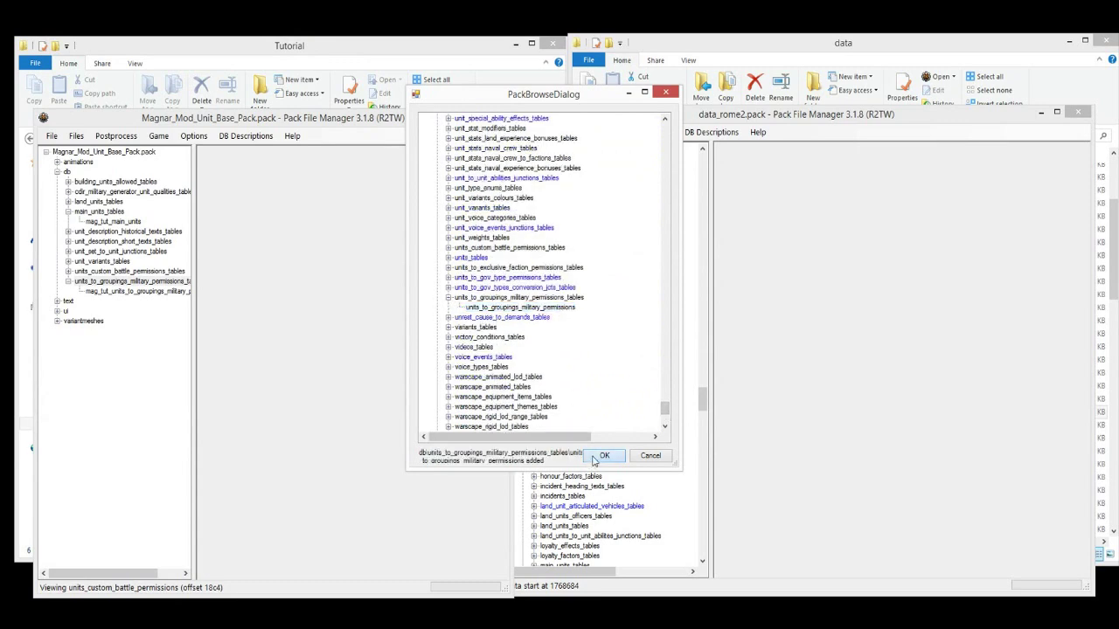
- Save the mod pack and filter its units_to_groupings_military_permissions table to the roman military group
{"action": "left_click", "coordinate": [52, 136]}
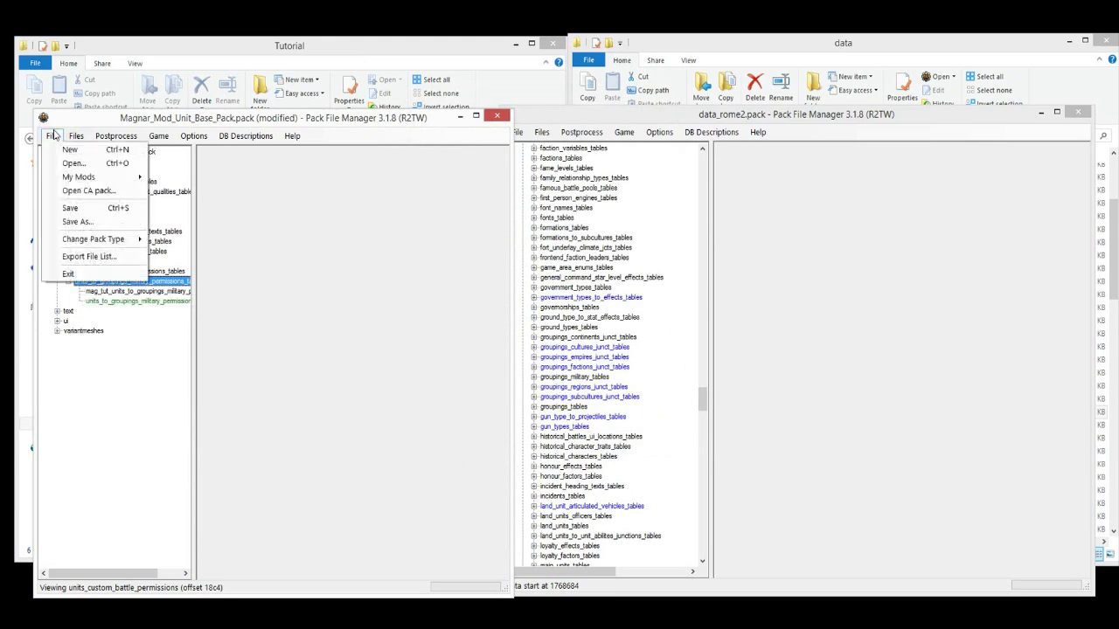
{"action": "left_click", "coordinate": [72, 209]}
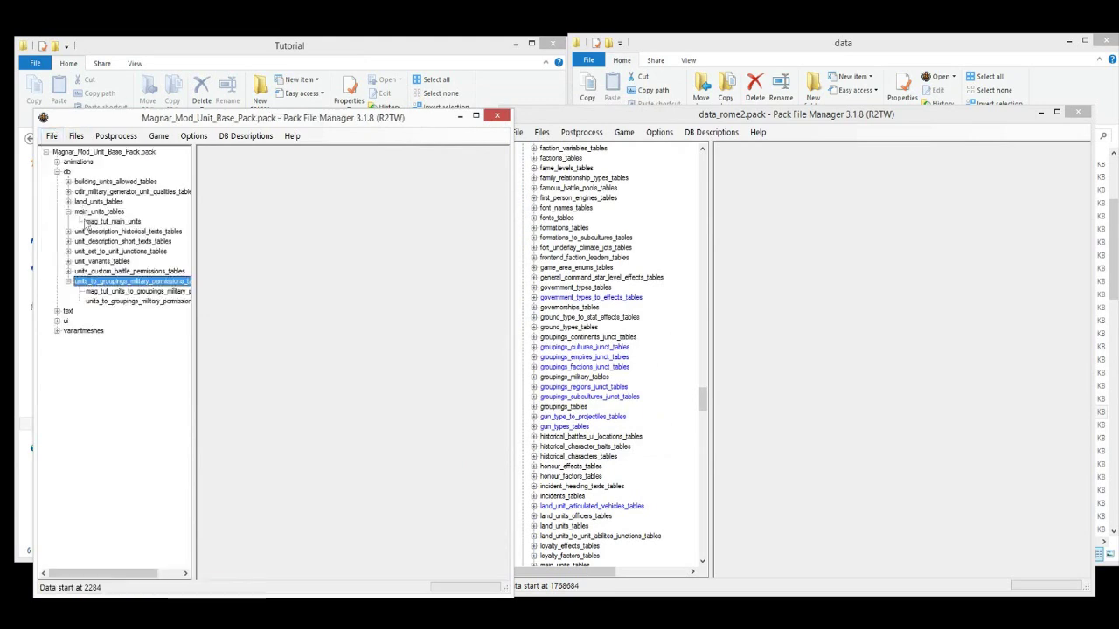
{"action": "left_click", "coordinate": [138, 300]}
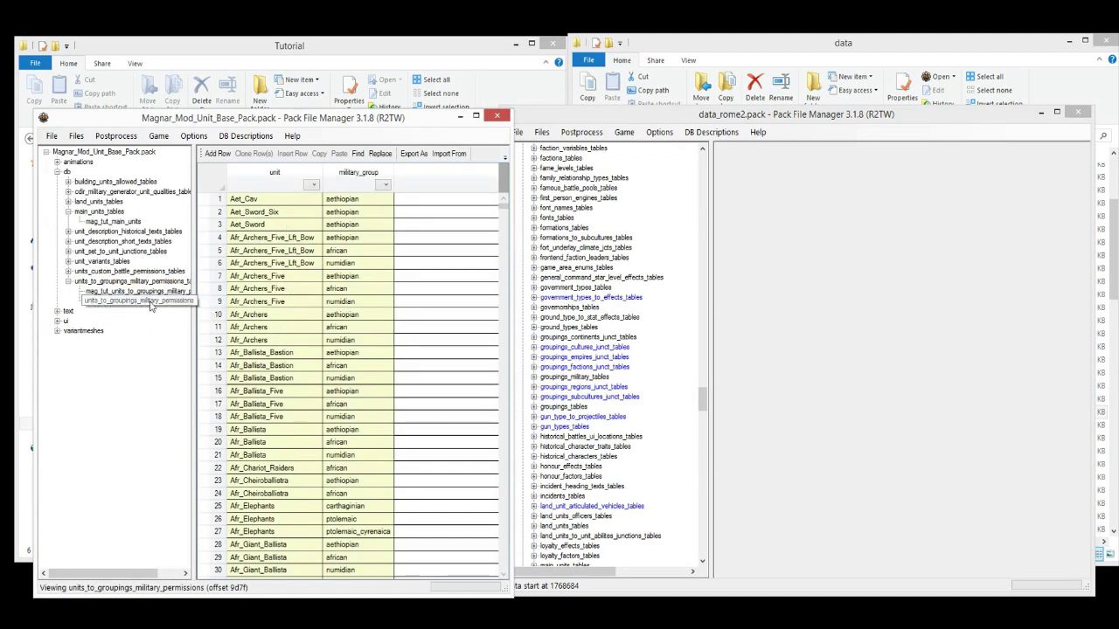
{"action": "left_click", "coordinate": [296, 213]}
{"action": "left_click", "coordinate": [384, 184]}
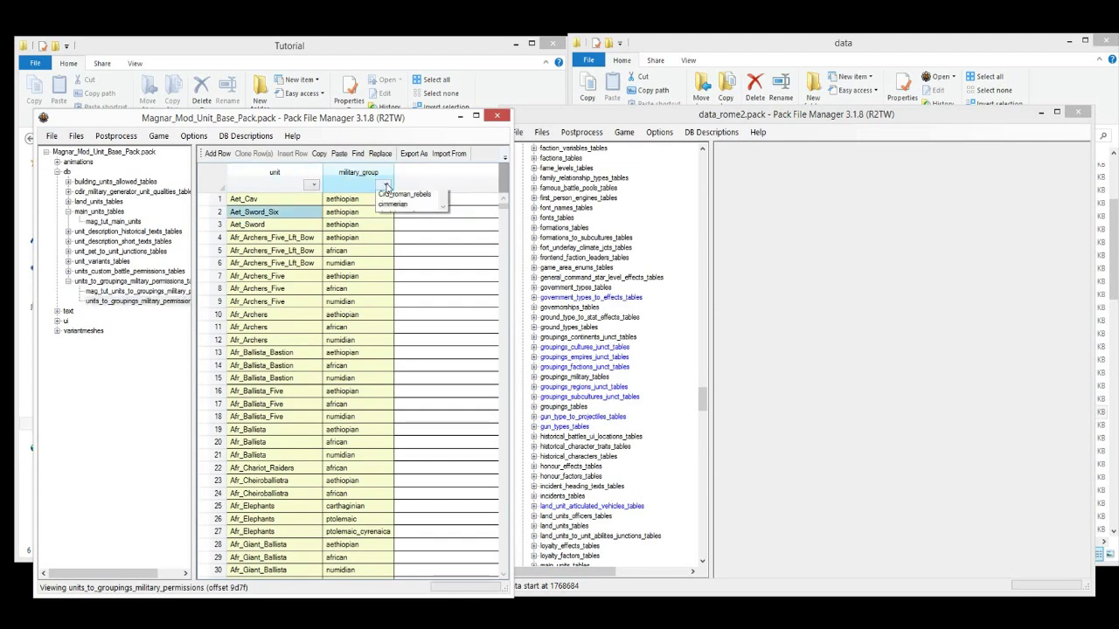
{"action": "left_click_drag", "start_coordinate": [442, 242], "coordinate": [444, 349]}
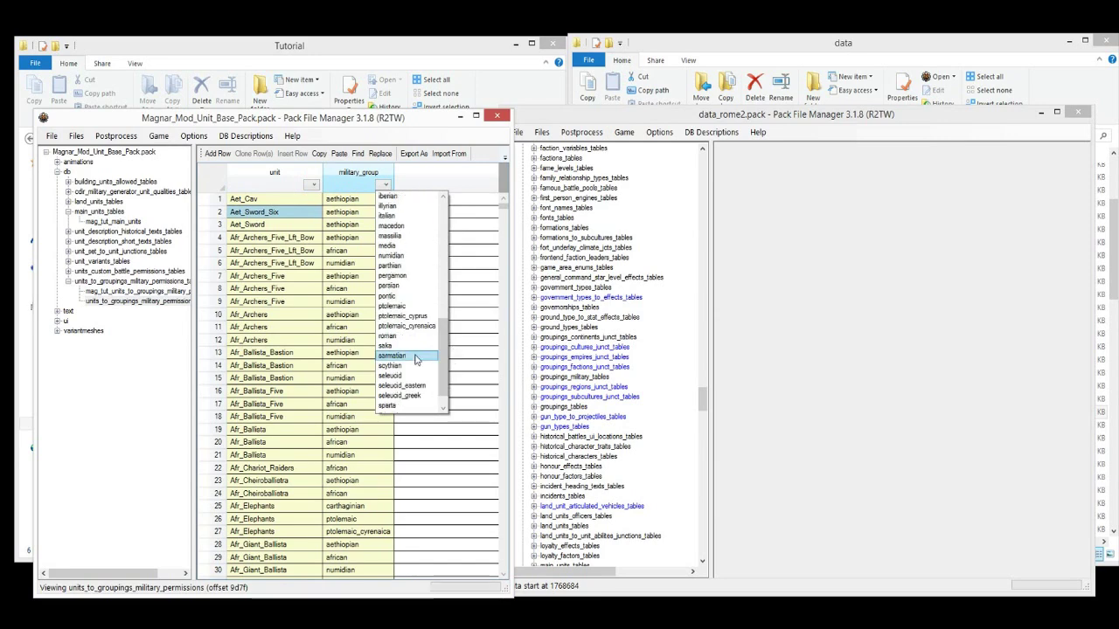
{"action": "left_click", "coordinate": [405, 337]}
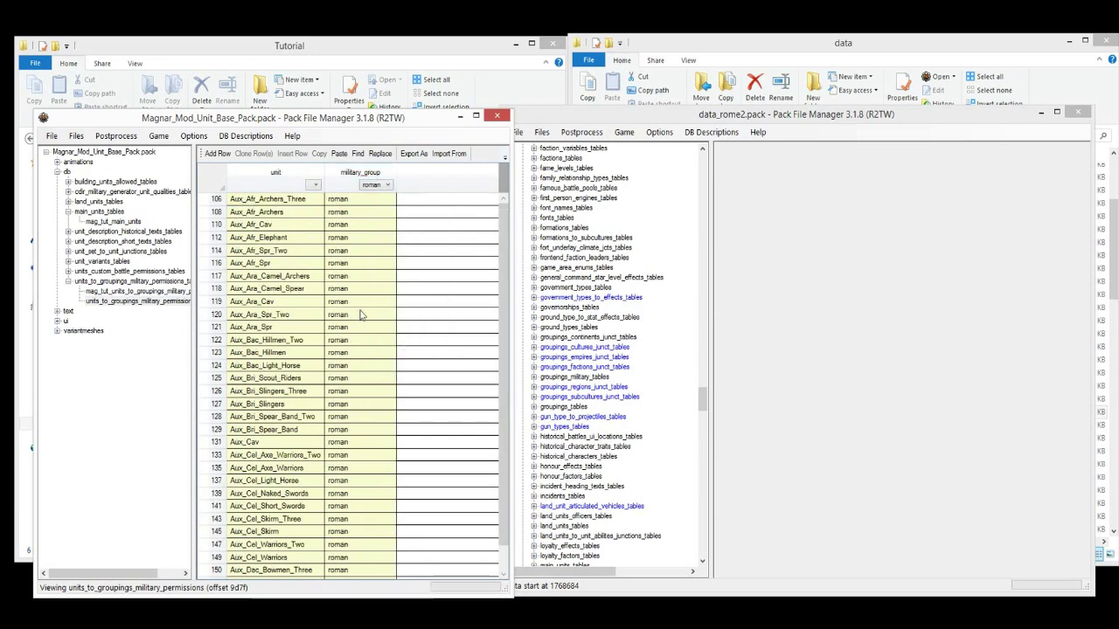
- Delete the Aux_Infantry row of the roman military group from the units_to_groupings_military_permissions table
{"action": "left_click", "coordinate": [360, 306]}
{"action": "left_click_drag", "start_coordinate": [499, 286], "coordinate": [503, 207]}
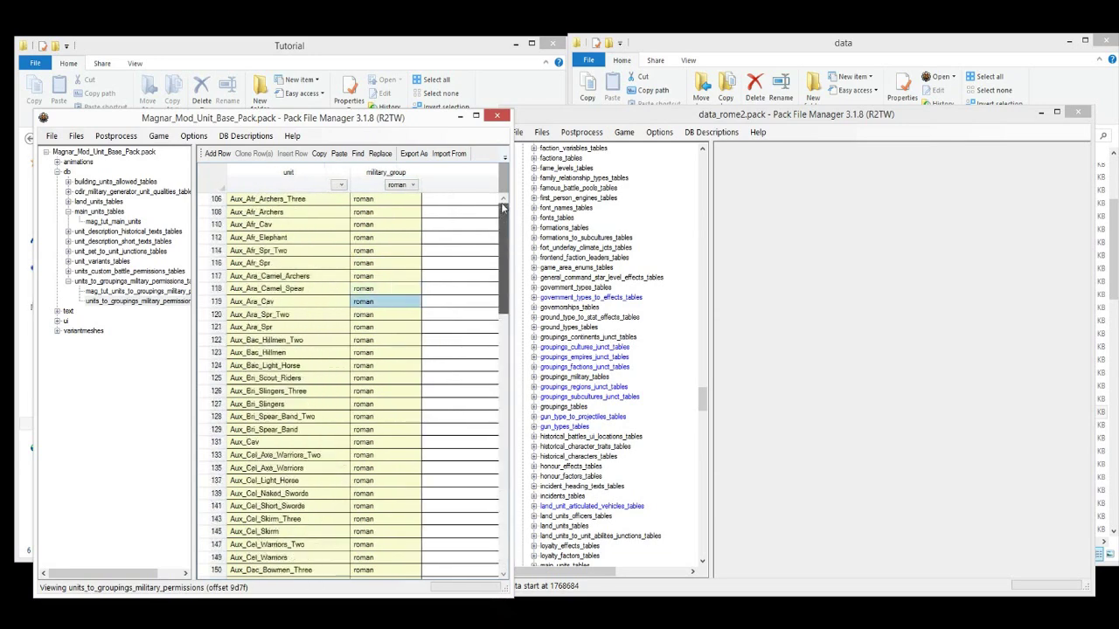
{"action": "left_click", "coordinate": [293, 278]}
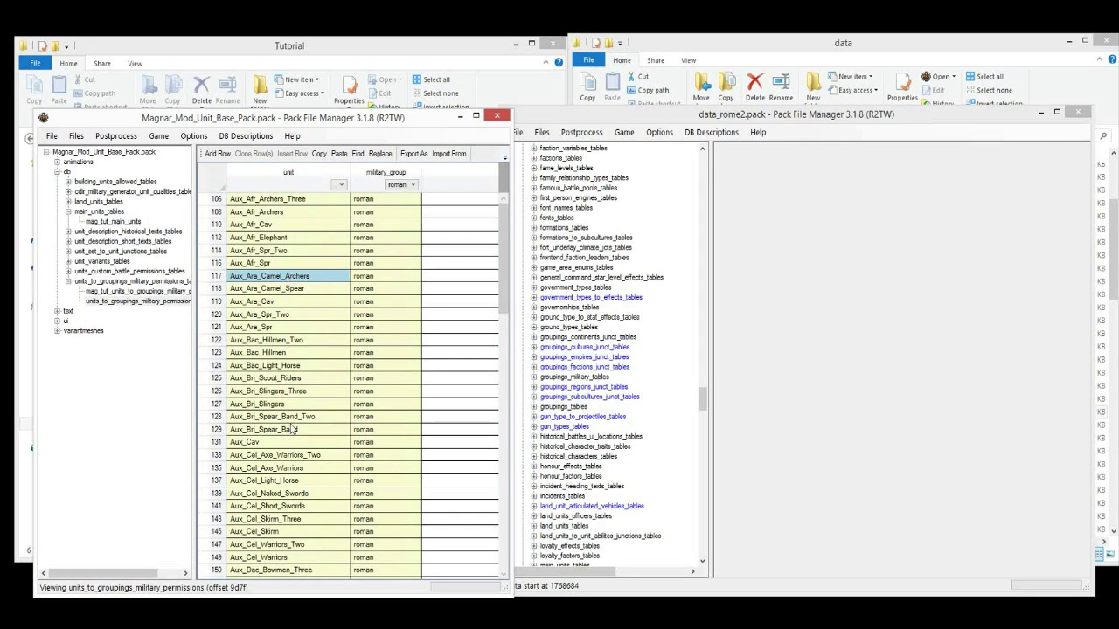
{"action": "left_click", "coordinate": [294, 367]}
{"action": "scroll", "coordinate": [296, 365], "scroll_direction": "down", "scroll_amount": 2}
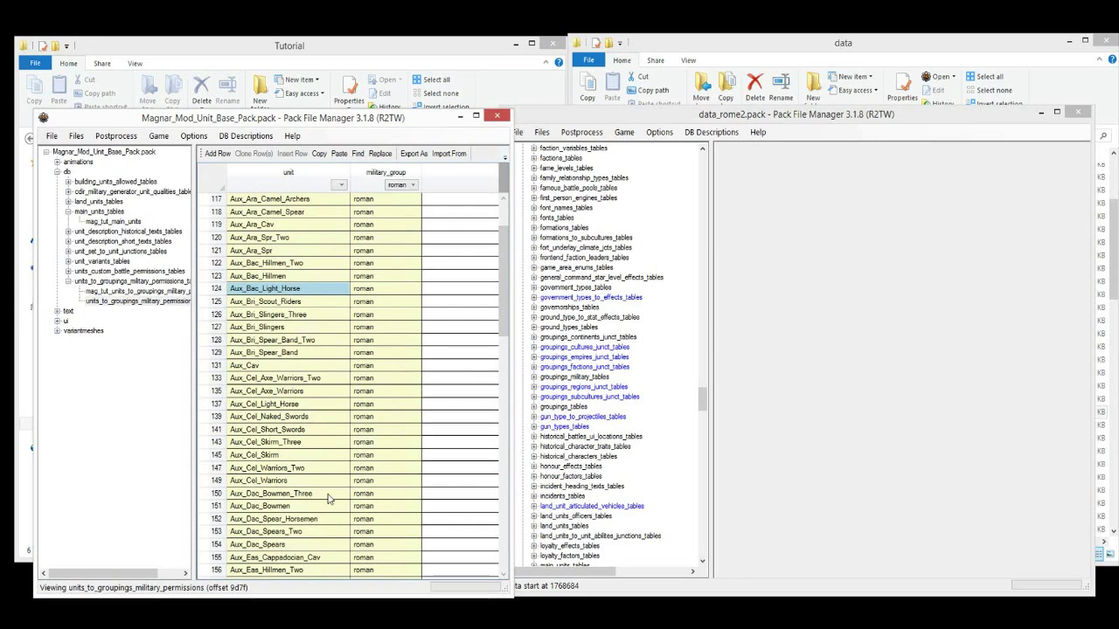
{"action": "scroll", "coordinate": [289, 505], "scroll_direction": "down", "scroll_amount": 14}
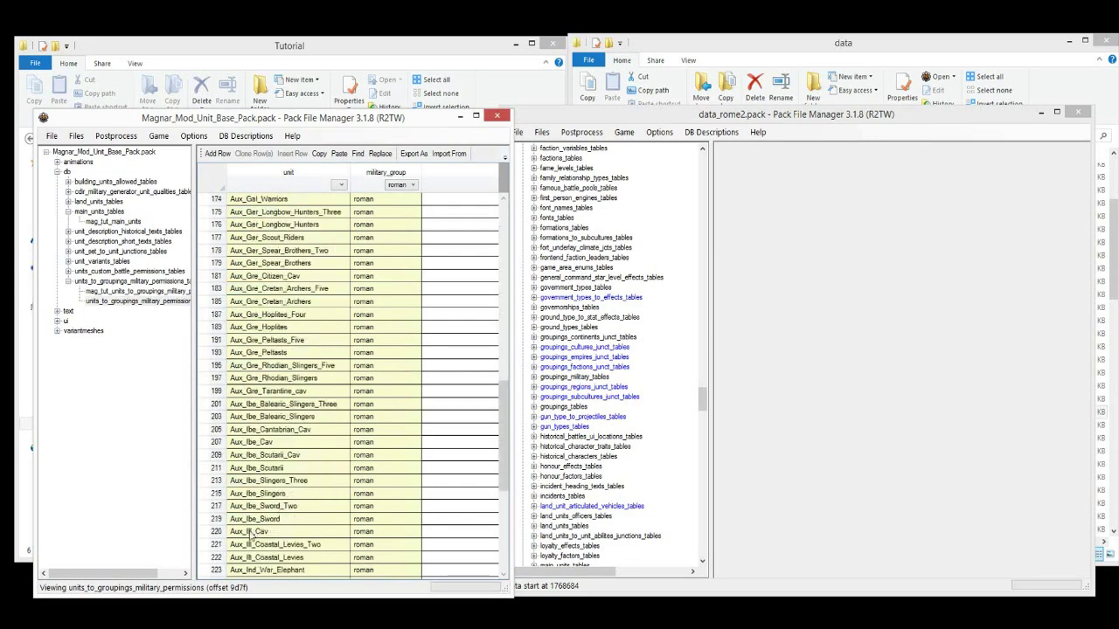
{"action": "scroll", "coordinate": [235, 479], "scroll_direction": "down", "scroll_amount": 8}
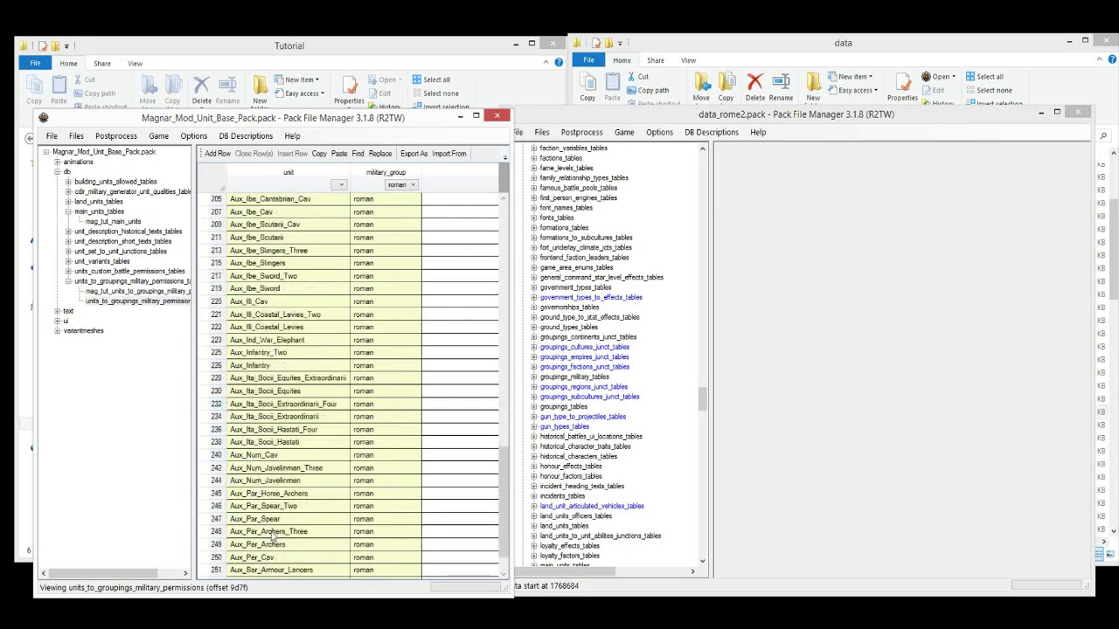
{"action": "left_click", "coordinate": [249, 365]}
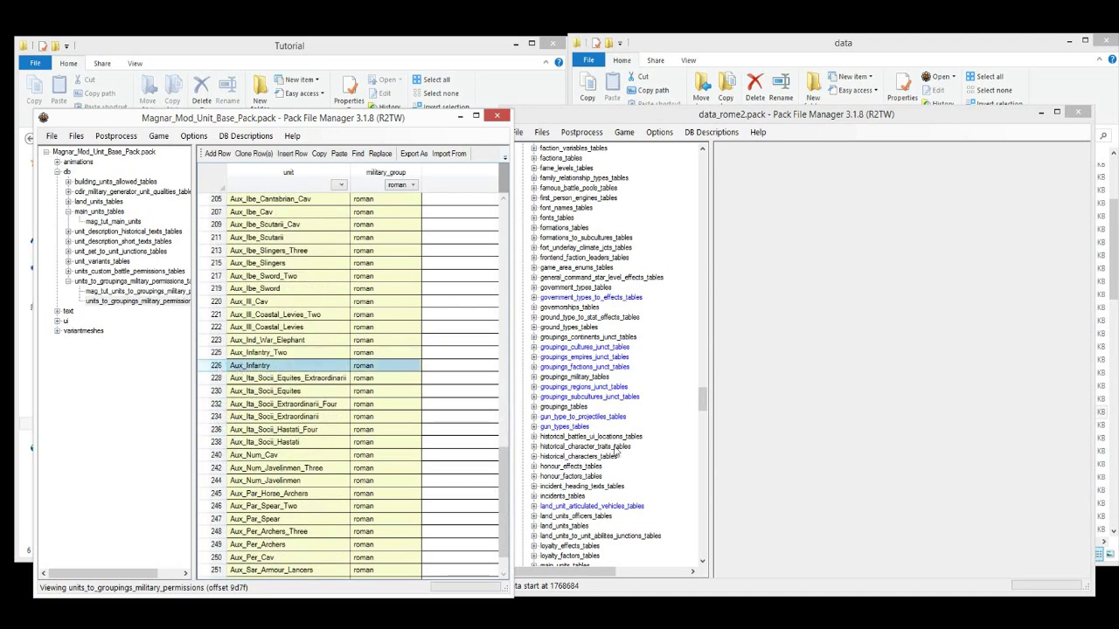
{"action": "key", "text": "Delete"}
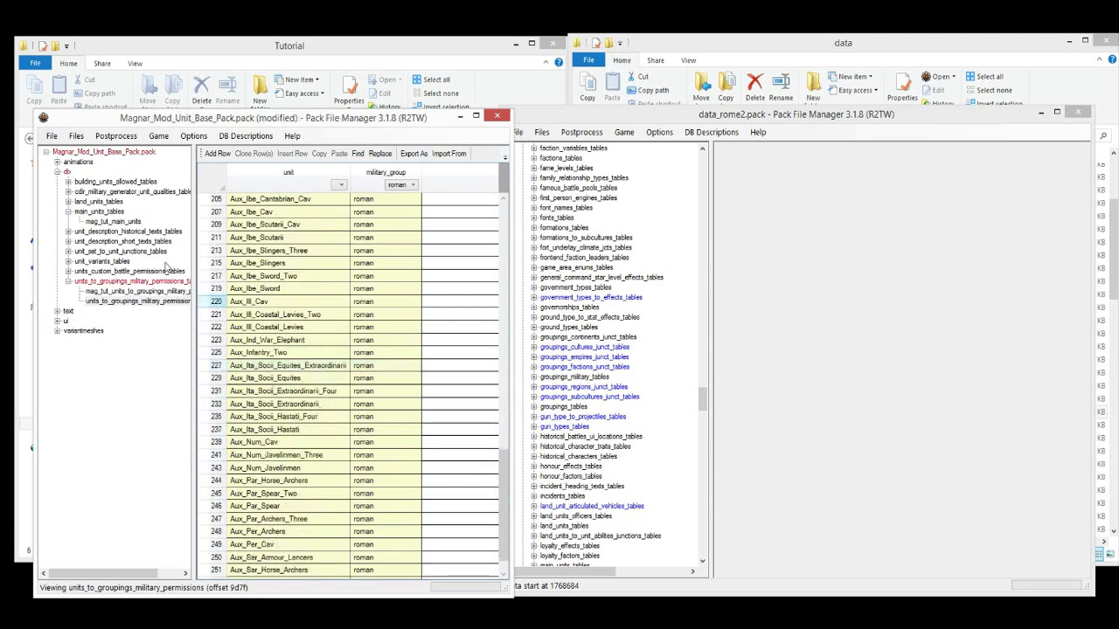
- Close the edited military groupings table and save the mod pack
{"action": "left_click", "coordinate": [103, 262]}
{"action": "left_click", "coordinate": [51, 136]}
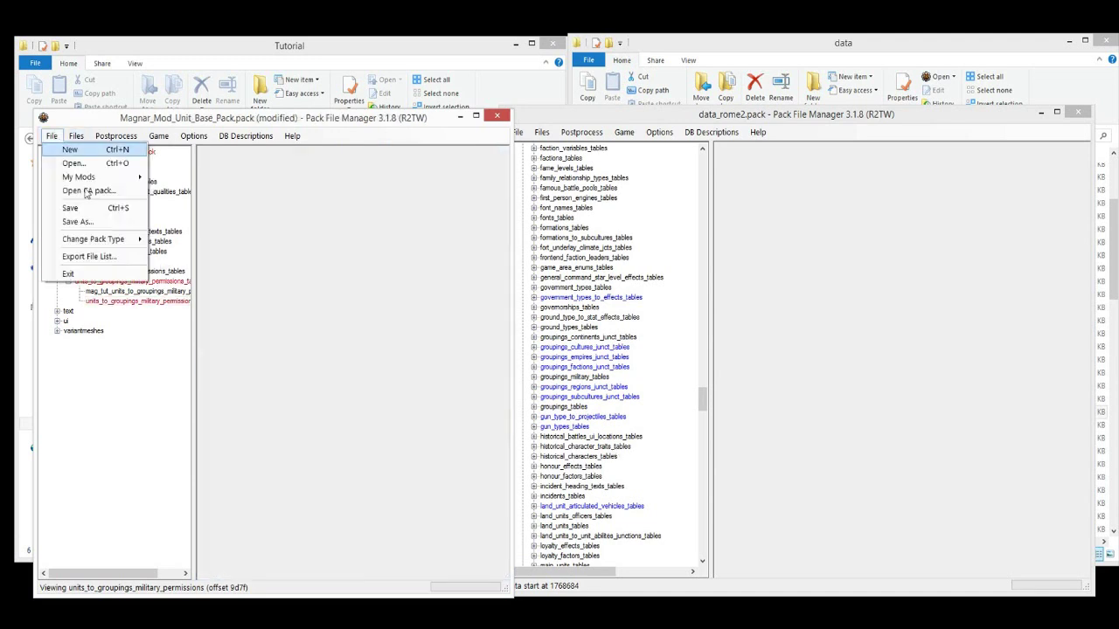
{"action": "left_click", "coordinate": [98, 209]}
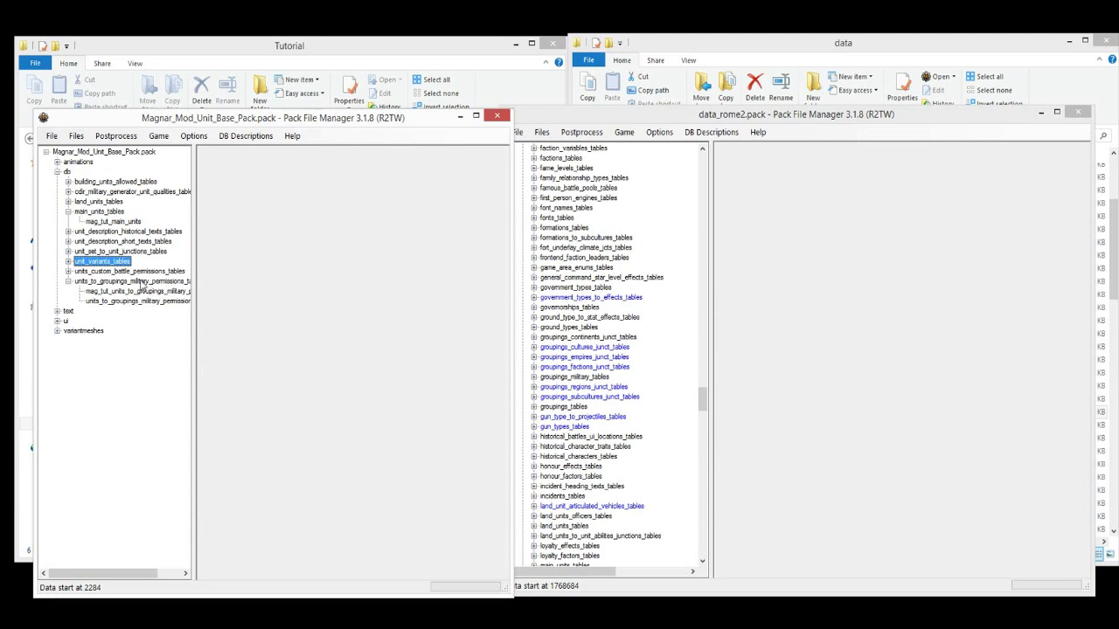
- For building_units_allowed_tables in the mod pack, choose to add content from another pack
{"action": "left_click", "coordinate": [70, 182]}
{"action": "left_click", "coordinate": [90, 182]}
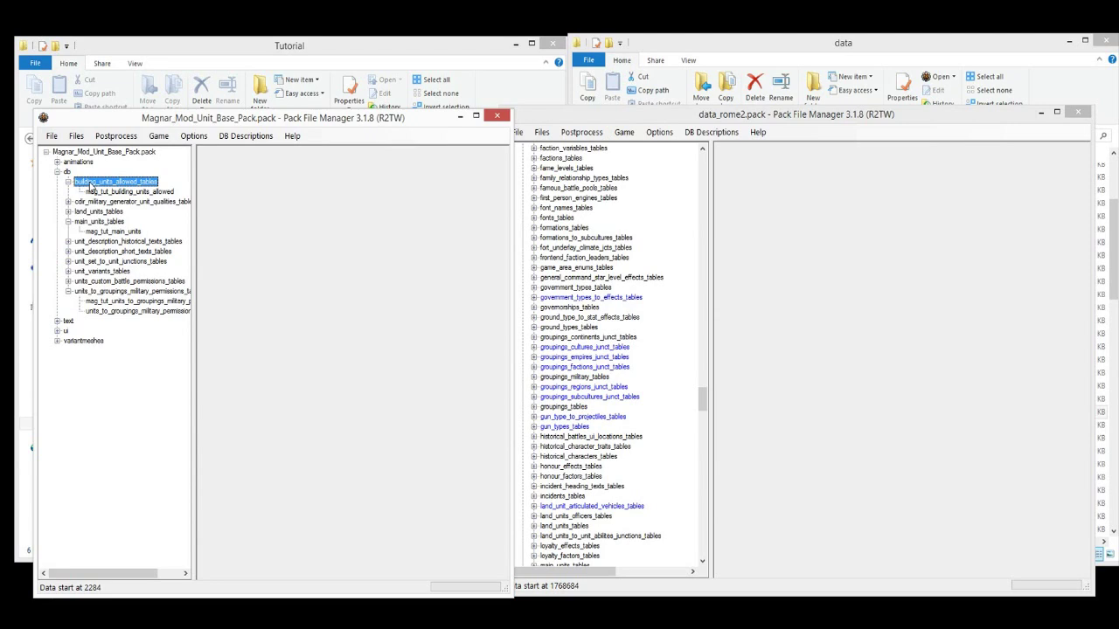
{"action": "right_click", "coordinate": [90, 186]}
{"action": "mouse_move", "coordinate": [131, 190]}
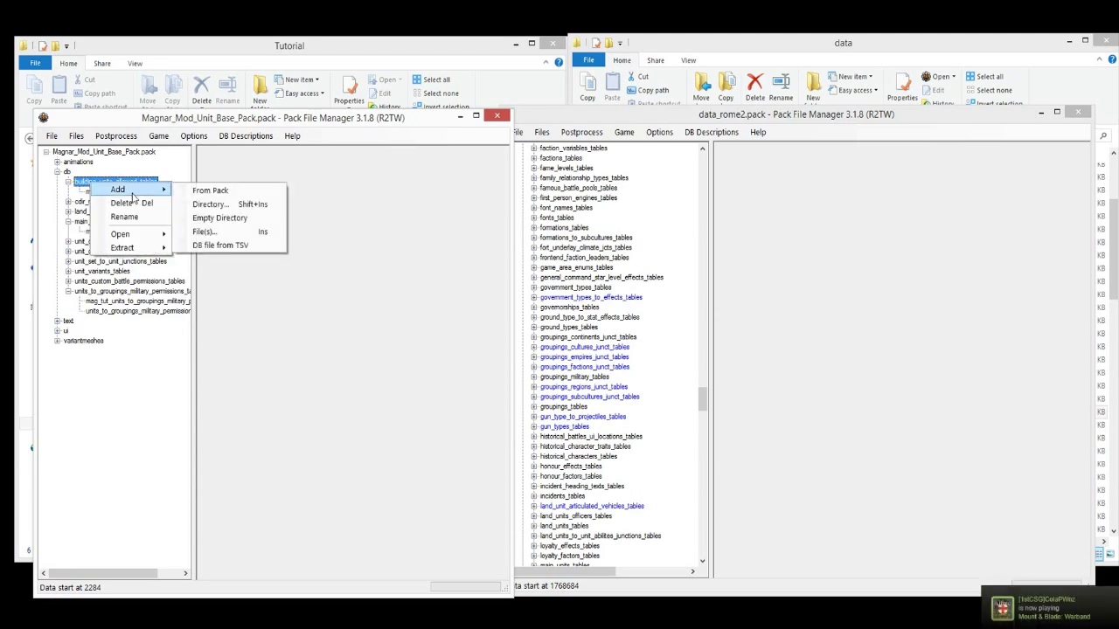
{"action": "left_click", "coordinate": [197, 191]}
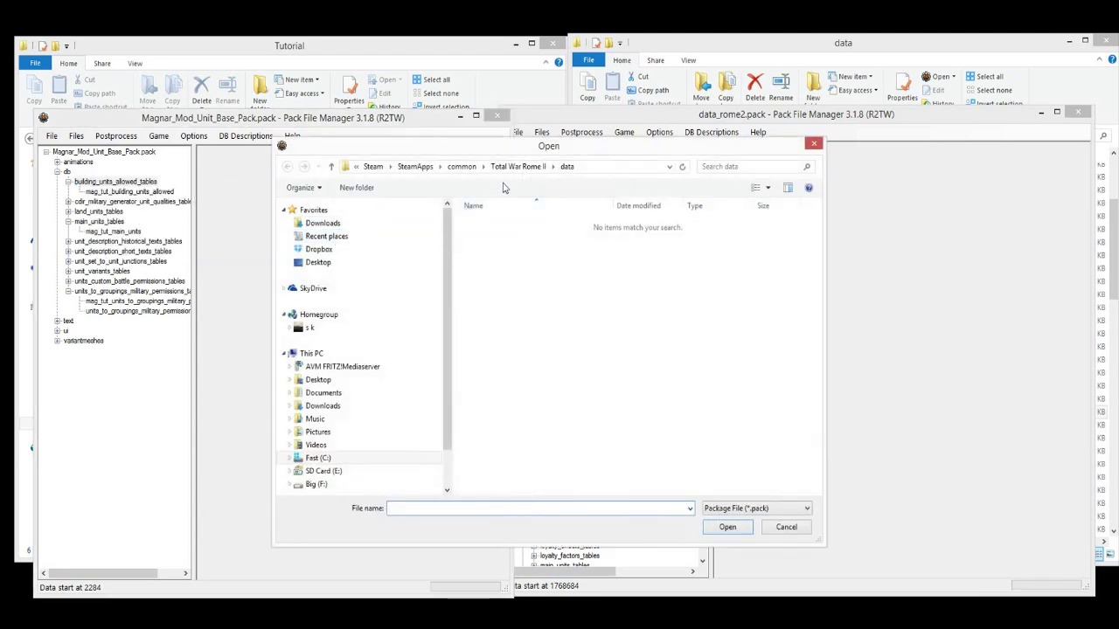
- Browse to the folder C:\Applications\Steam\SteamApps\common\Total War Rome II\data for the source pack
{"action": "left_click", "coordinate": [373, 167]}
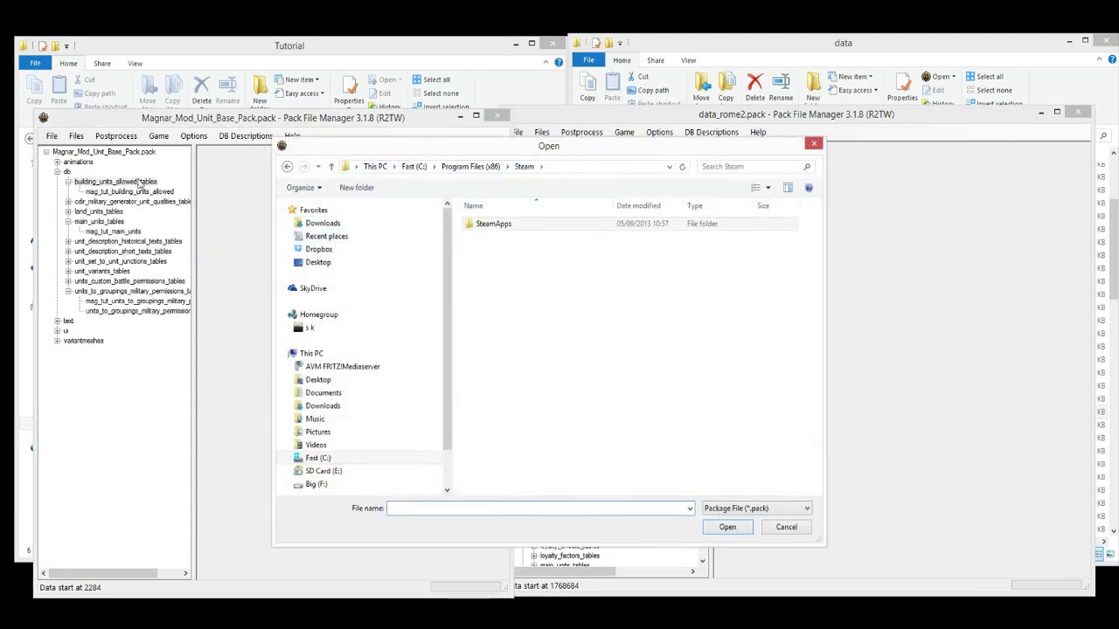
{"action": "left_click", "coordinate": [506, 226]}
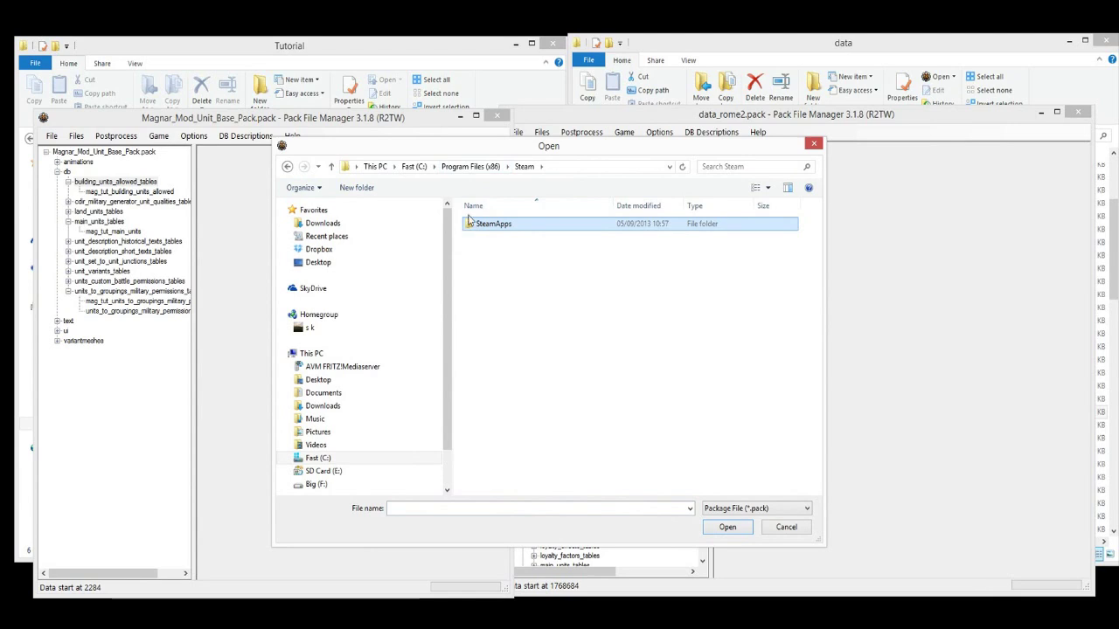
{"action": "left_click", "coordinate": [413, 166]}
{"action": "double_click", "coordinate": [495, 225]}
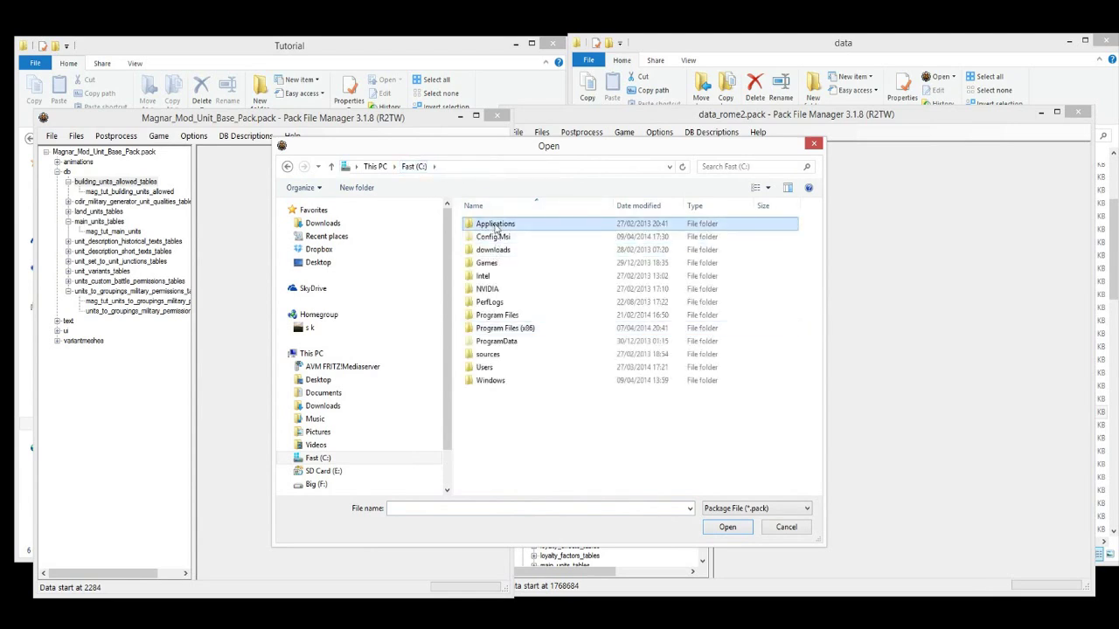
{"action": "double_click", "coordinate": [496, 458]}
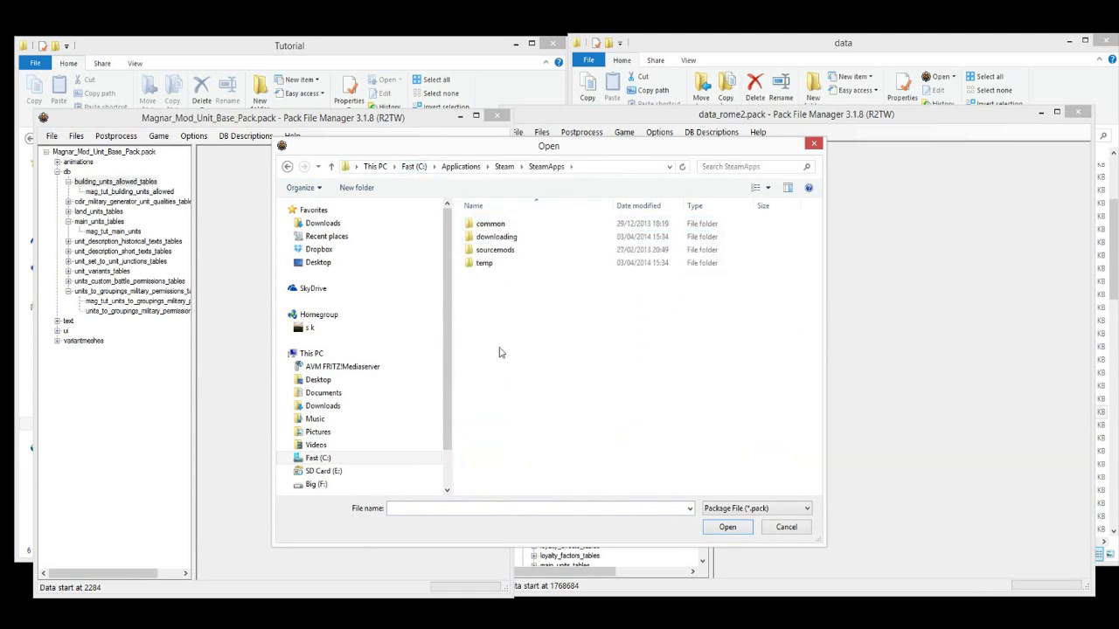
{"action": "double_click", "coordinate": [498, 225]}
{"action": "double_click", "coordinate": [498, 237]}
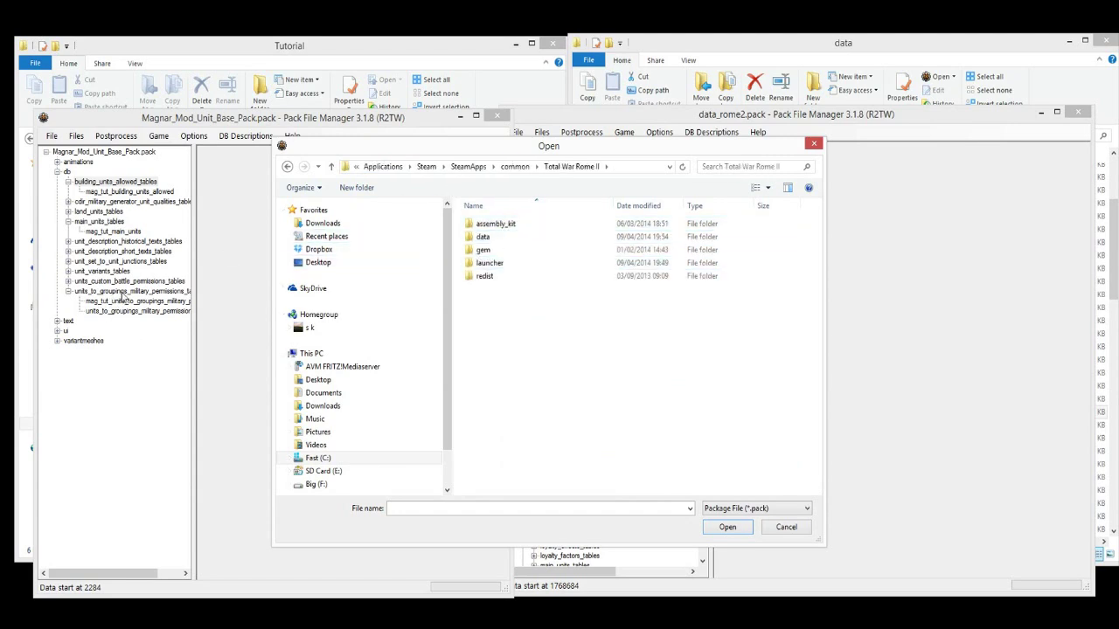
{"action": "double_click", "coordinate": [528, 237]}
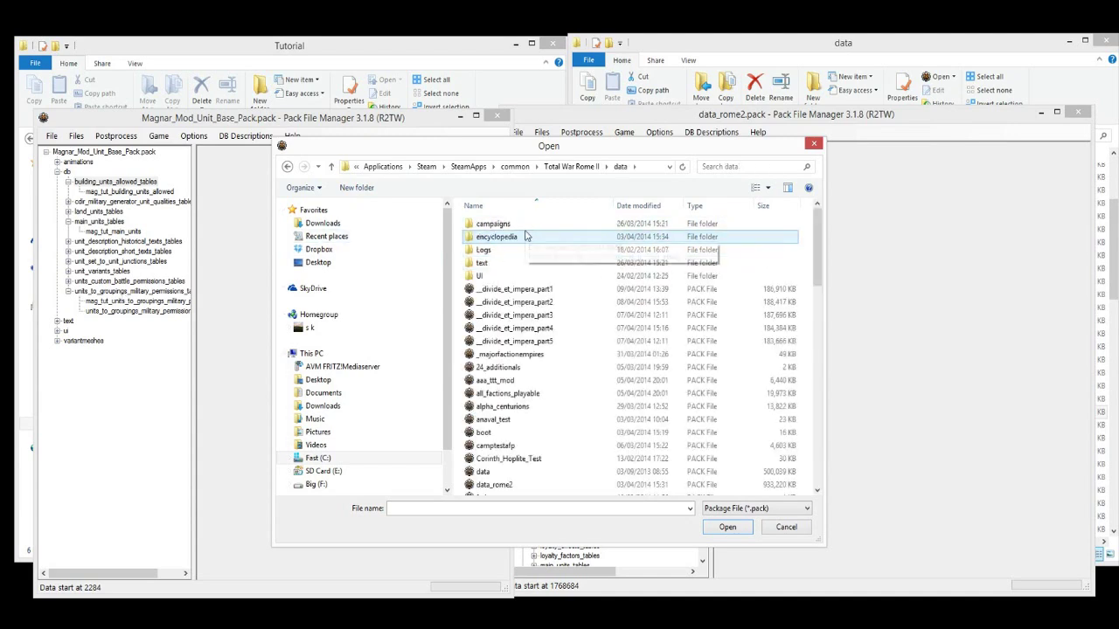
- Find data_rome2 in the data folder and open it as the source pack
{"action": "left_click_drag", "start_coordinate": [816, 249], "coordinate": [848, 314]}
{"action": "left_click", "coordinate": [541, 365]}
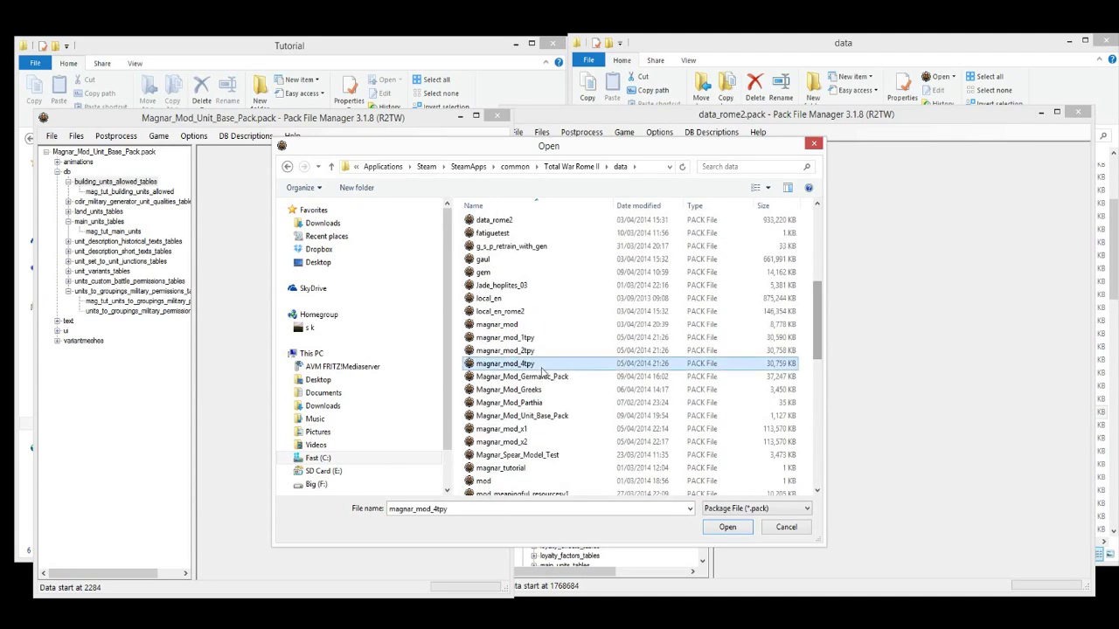
{"action": "key", "text": "l"}
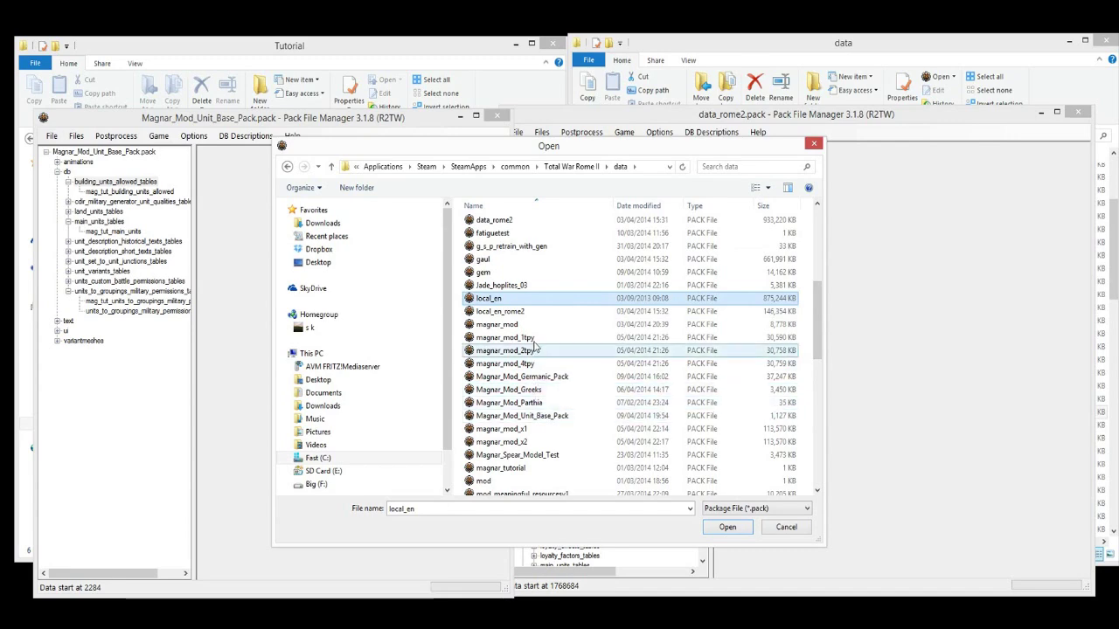
{"action": "scroll", "coordinate": [524, 367], "scroll_direction": "up", "scroll_amount": 3}
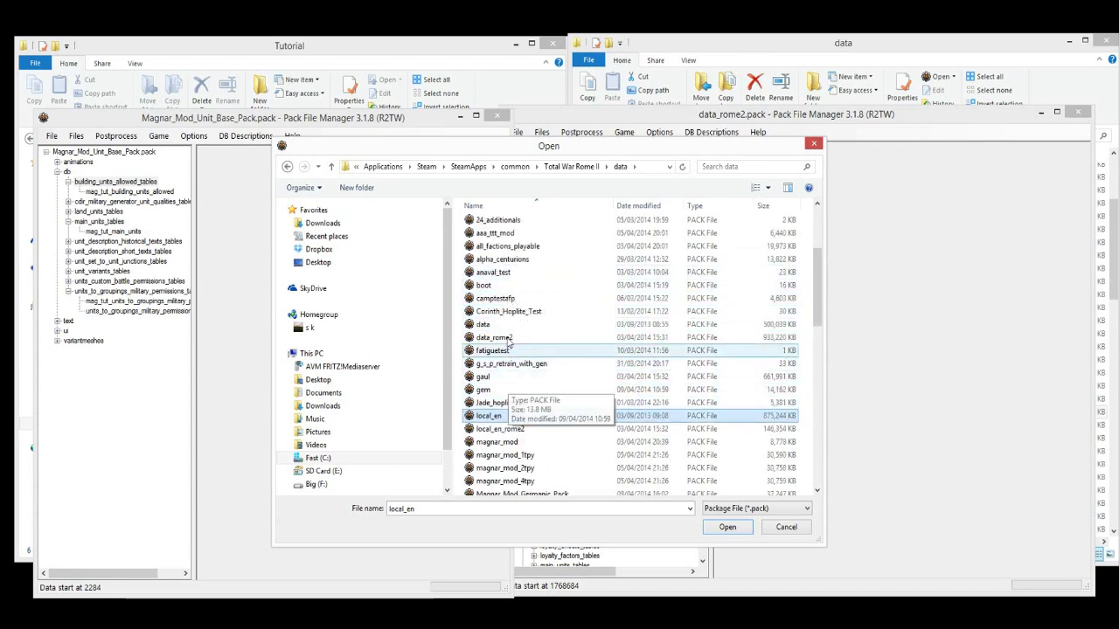
{"action": "double_click", "coordinate": [494, 337]}
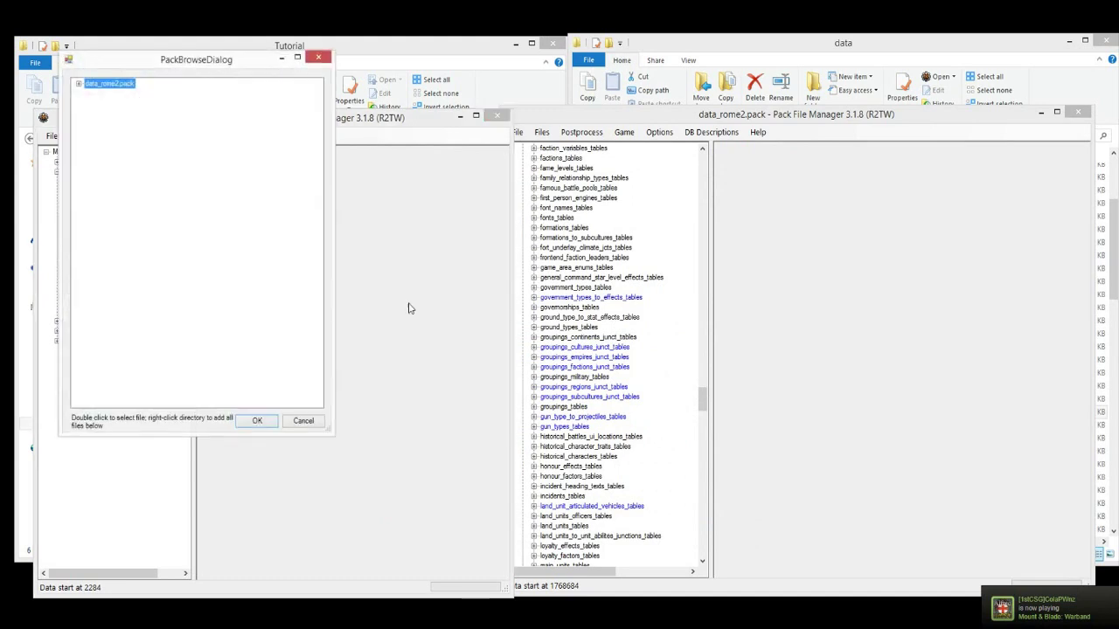
- Add the building_units_allowed table from data_rome2's db folder to the mod pack
{"action": "left_click", "coordinate": [78, 85]}
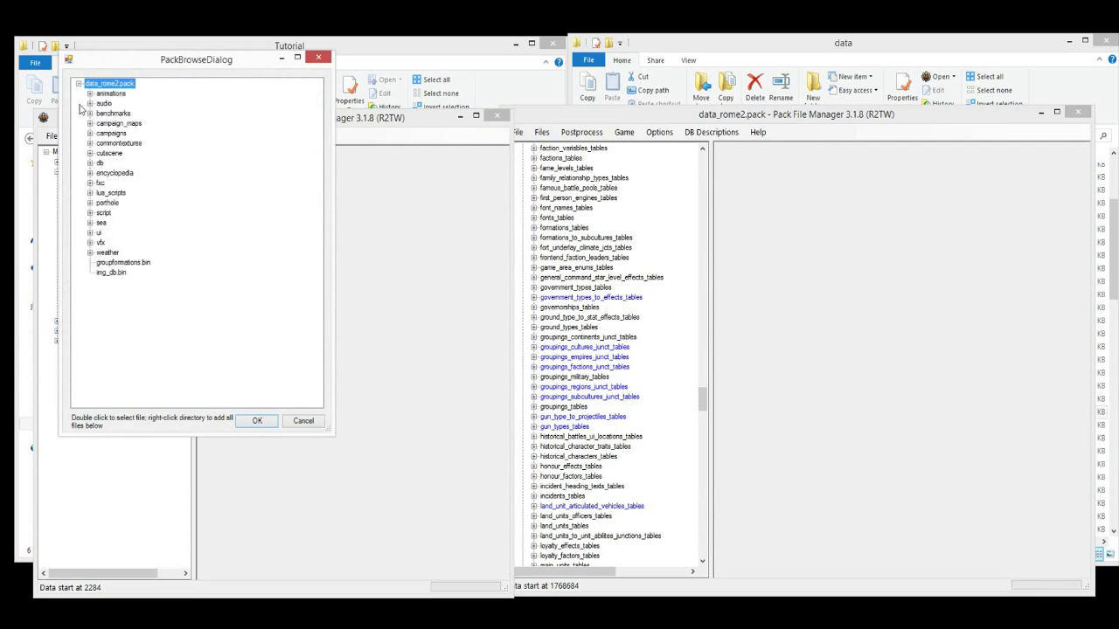
{"action": "left_click", "coordinate": [89, 163]}
{"action": "left_click_drag", "start_coordinate": [319, 105], "coordinate": [295, 140]}
{"action": "left_click_drag", "start_coordinate": [254, 60], "coordinate": [493, 122]}
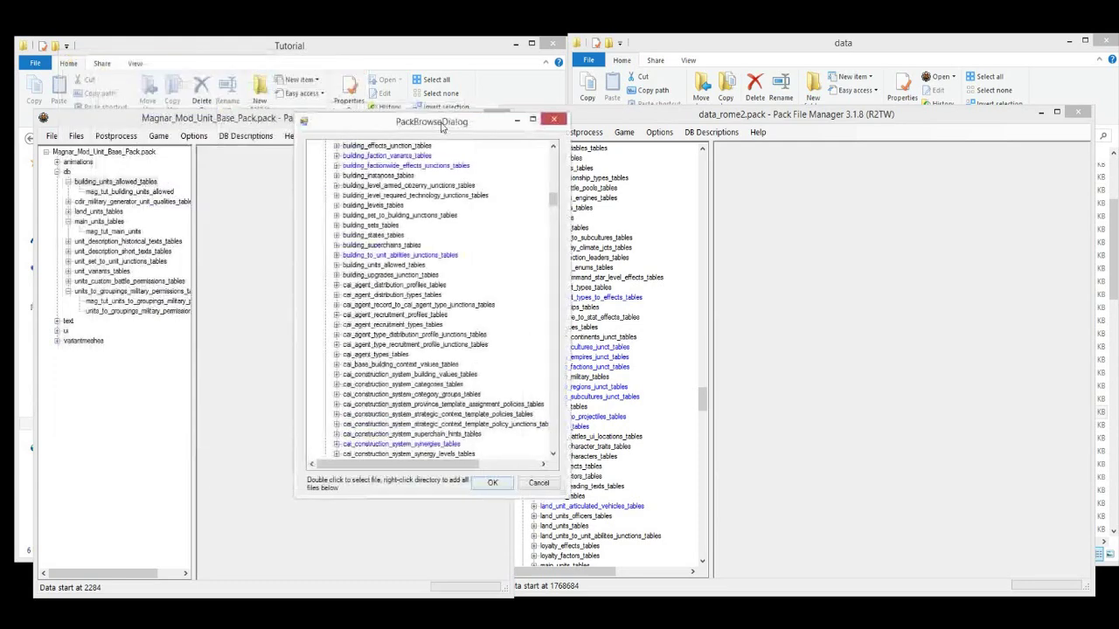
{"action": "left_click", "coordinate": [340, 266]}
{"action": "double_click", "coordinate": [388, 275]}
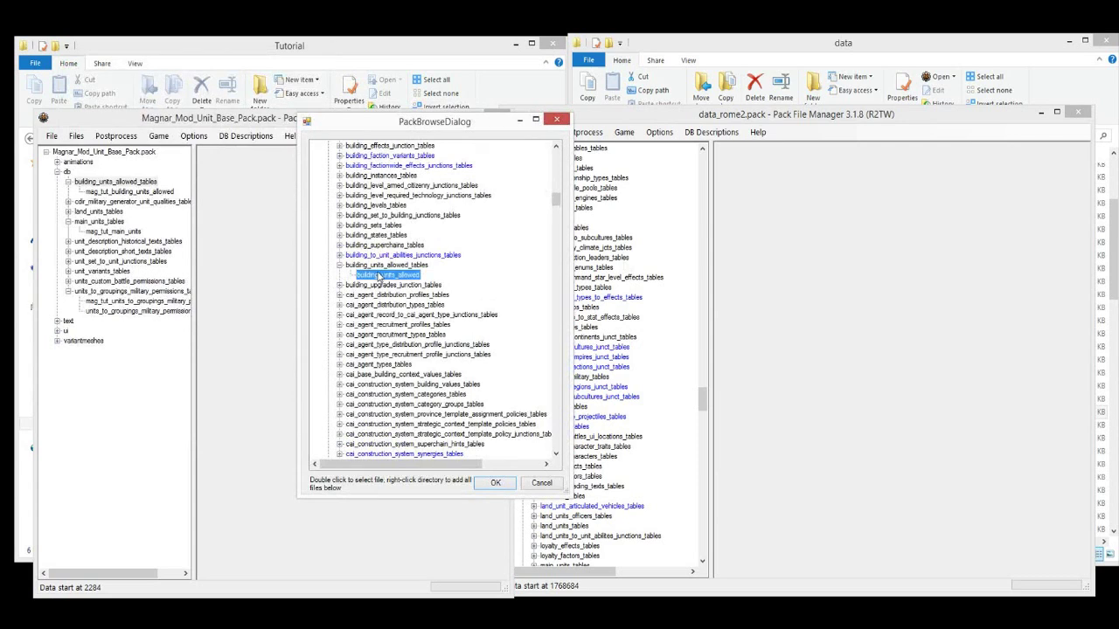
{"action": "left_click", "coordinate": [494, 483]}
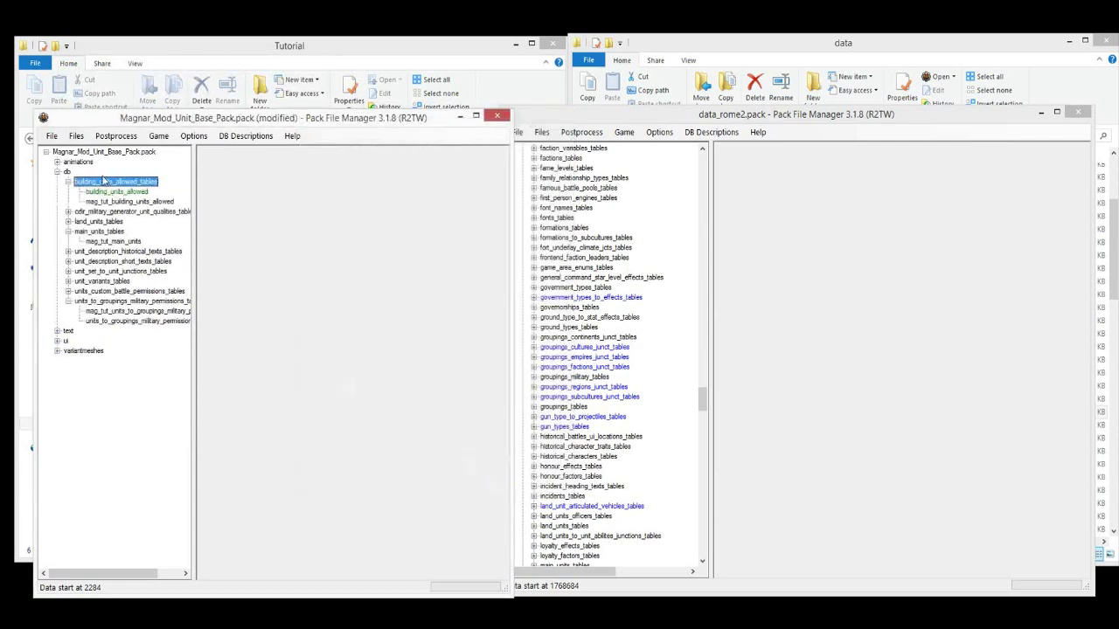
- Save the mod pack and open its building_units_allowed table, widening the window to show all columns
{"action": "left_click", "coordinate": [54, 136]}
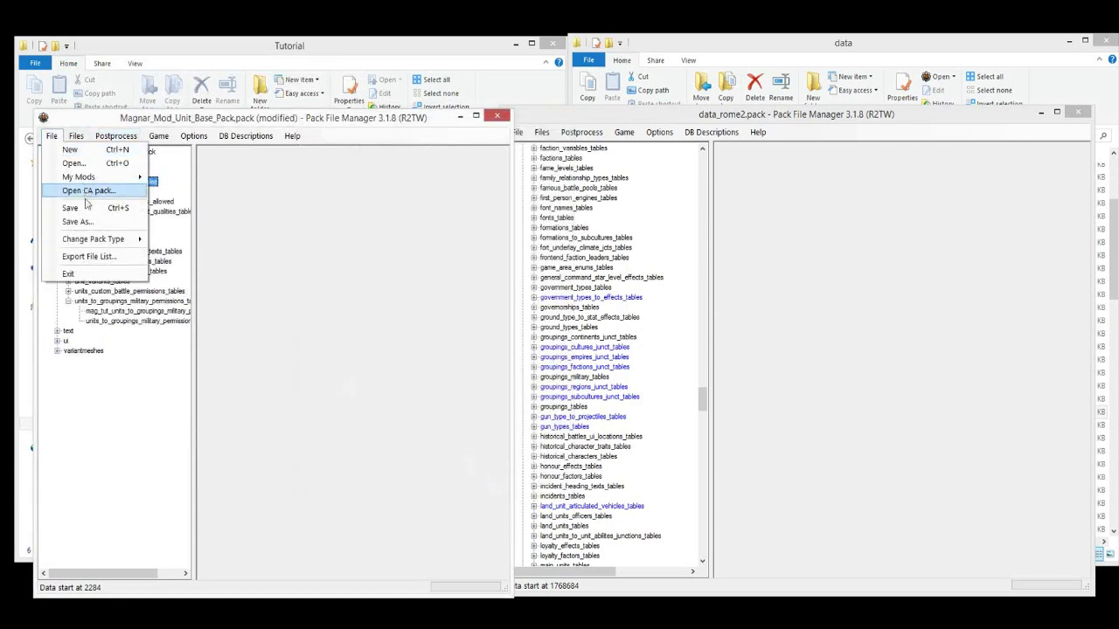
{"action": "left_click", "coordinate": [90, 206]}
{"action": "left_click", "coordinate": [98, 193]}
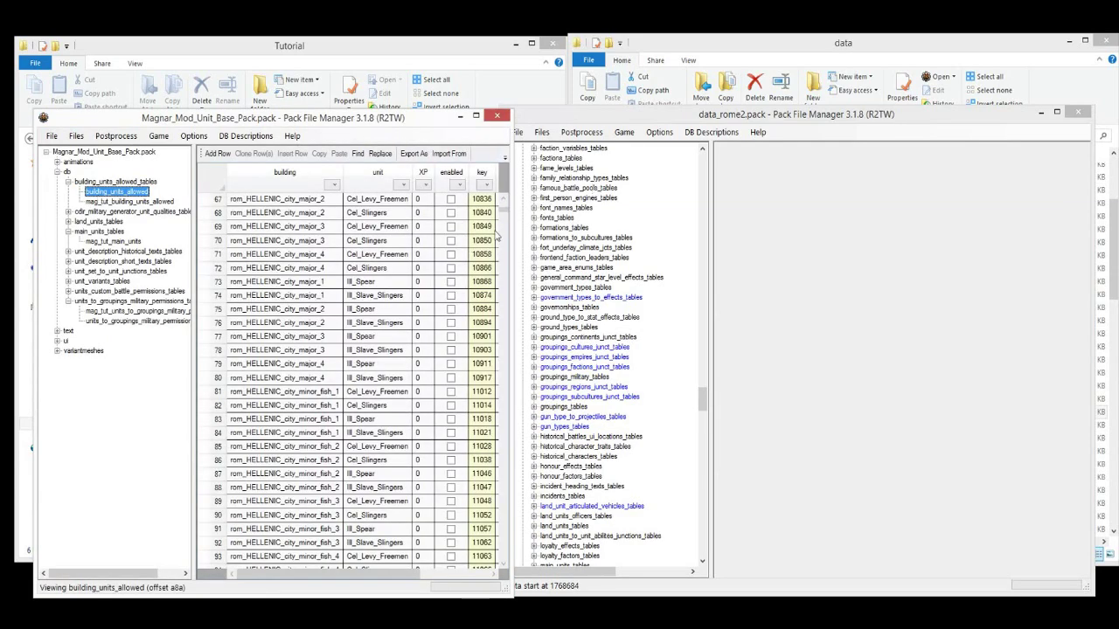
{"action": "left_click_drag", "start_coordinate": [511, 224], "coordinate": [965, 224]}
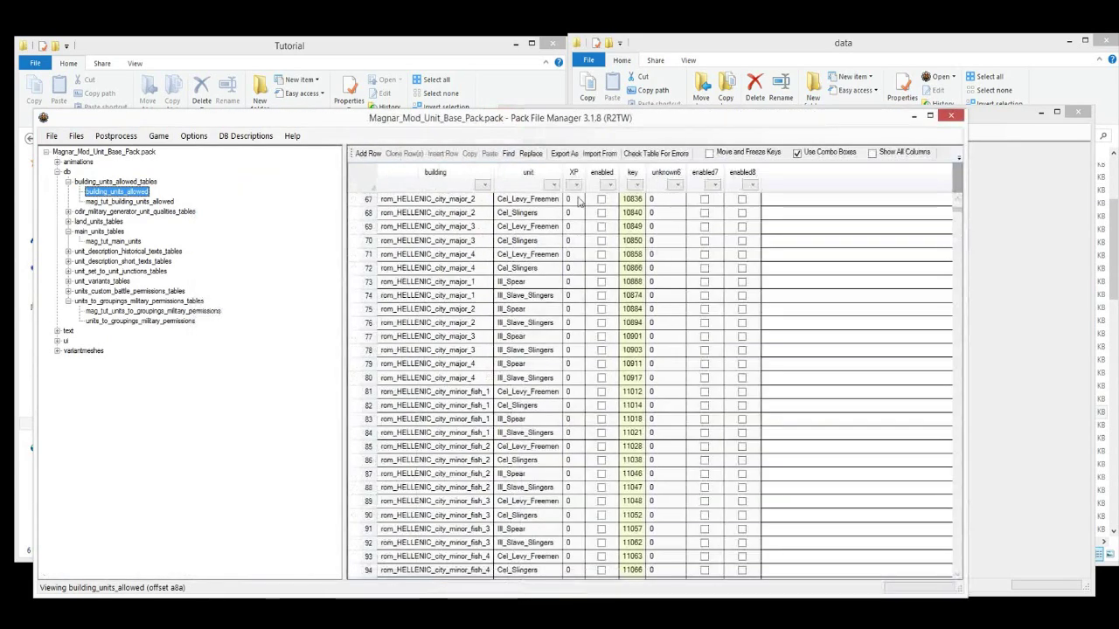
- Filter the building_units_allowed table's unit column to Rom_Hastati
{"action": "left_click", "coordinate": [556, 196]}
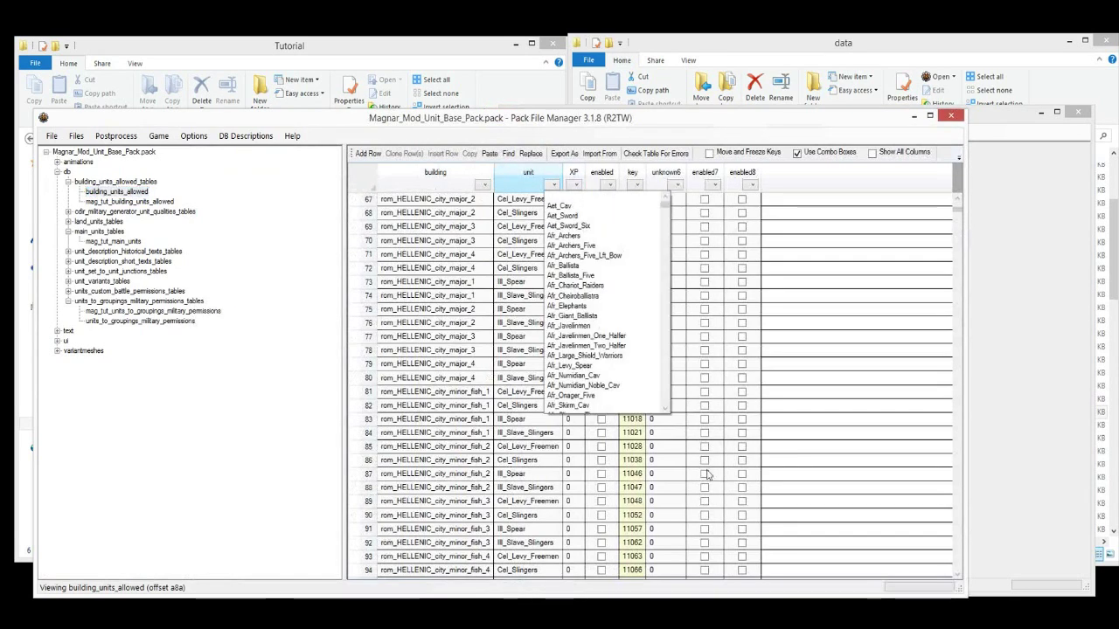
{"action": "left_click_drag", "start_coordinate": [666, 203], "coordinate": [669, 393]}
{"action": "scroll", "coordinate": [616, 265], "scroll_direction": "up", "scroll_amount": 4}
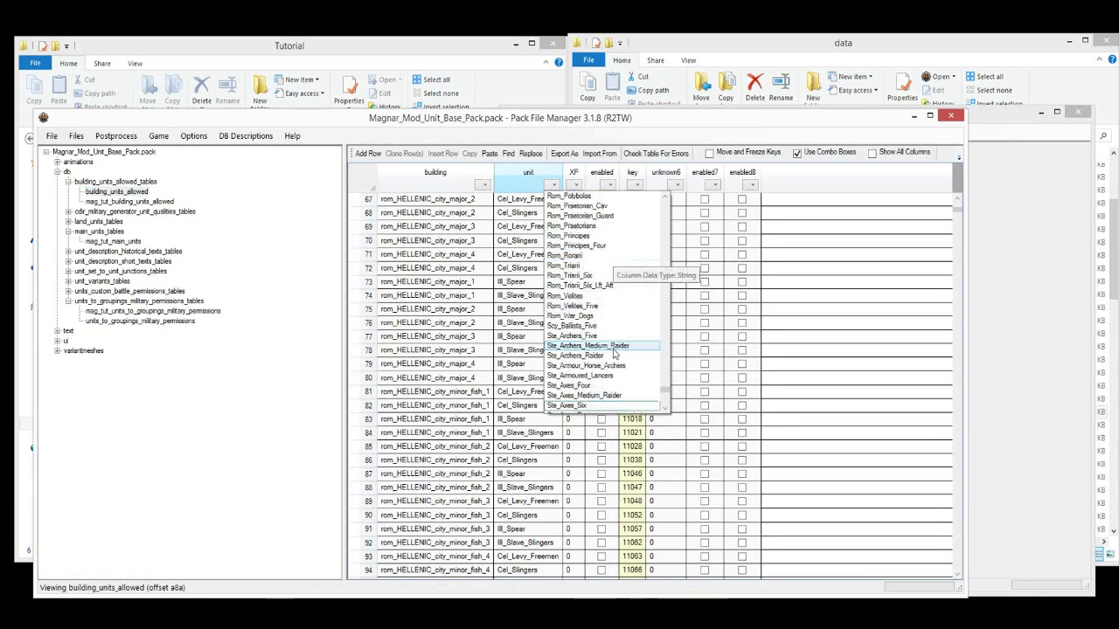
{"action": "scroll", "coordinate": [614, 353], "scroll_direction": "up", "scroll_amount": 6}
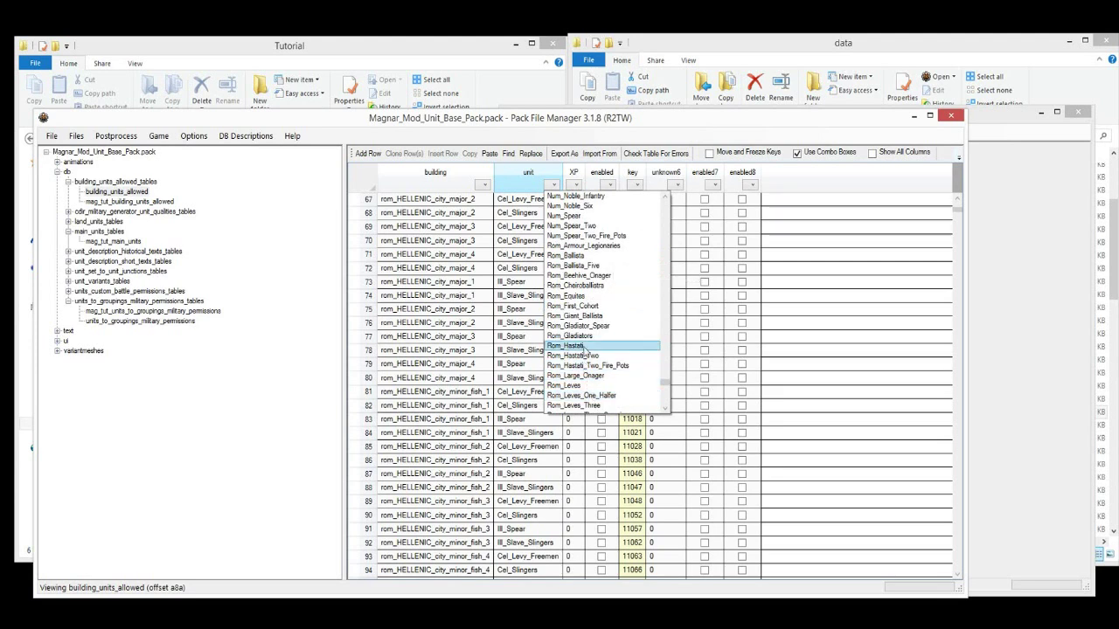
{"action": "left_click", "coordinate": [584, 347]}
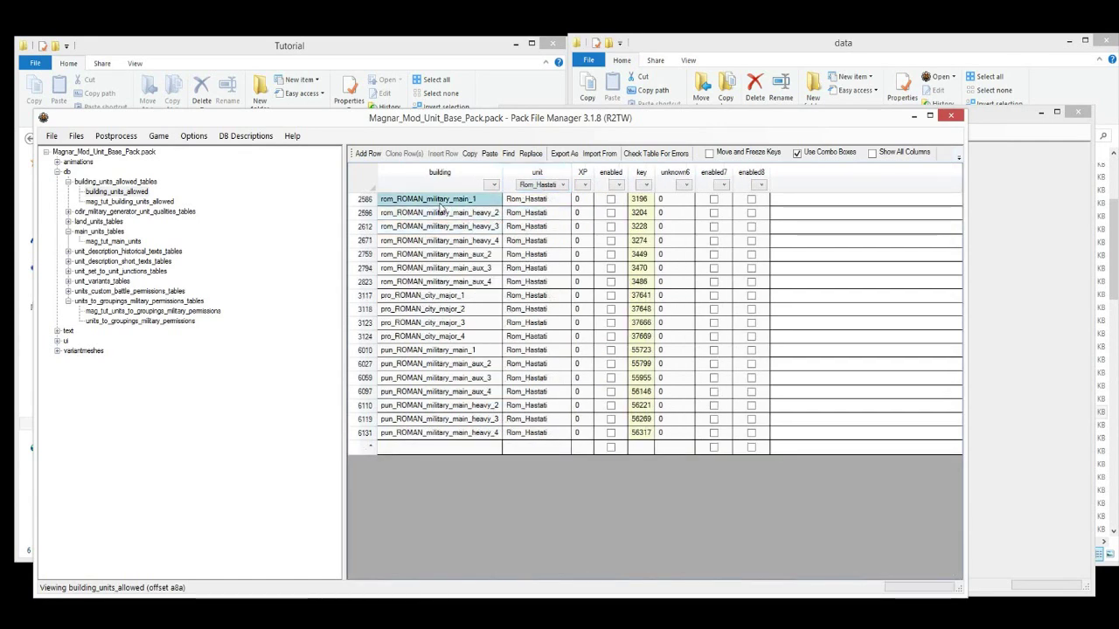
- Examine which rom_, pro_ and pun_ Roman building rows allow Rom_Hastati
{"action": "left_click", "coordinate": [454, 297]}
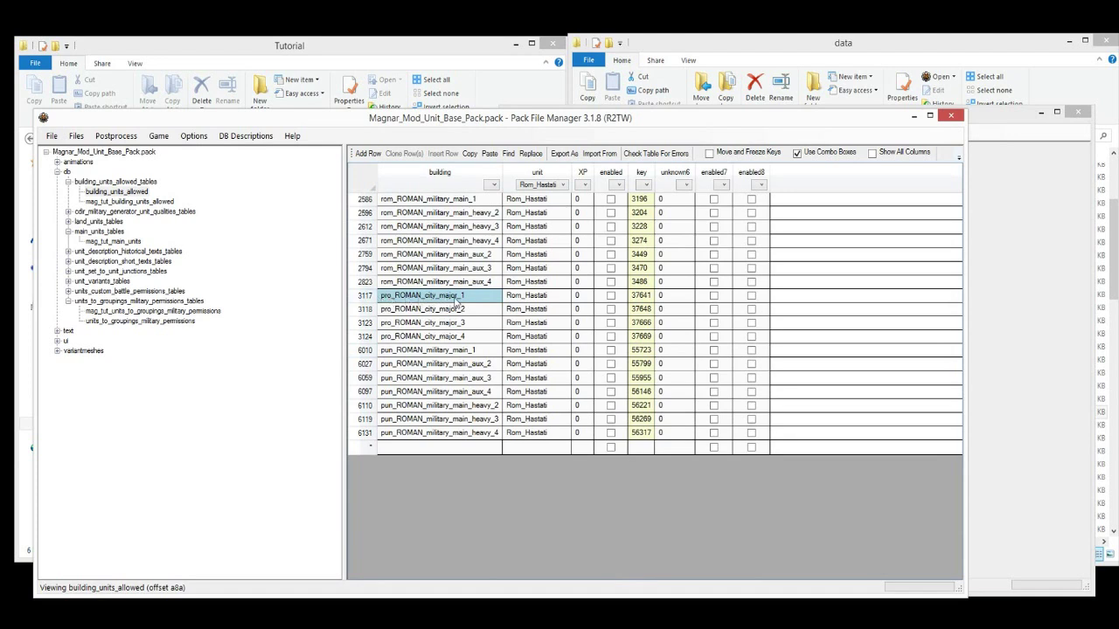
{"action": "key", "text": "F2"}
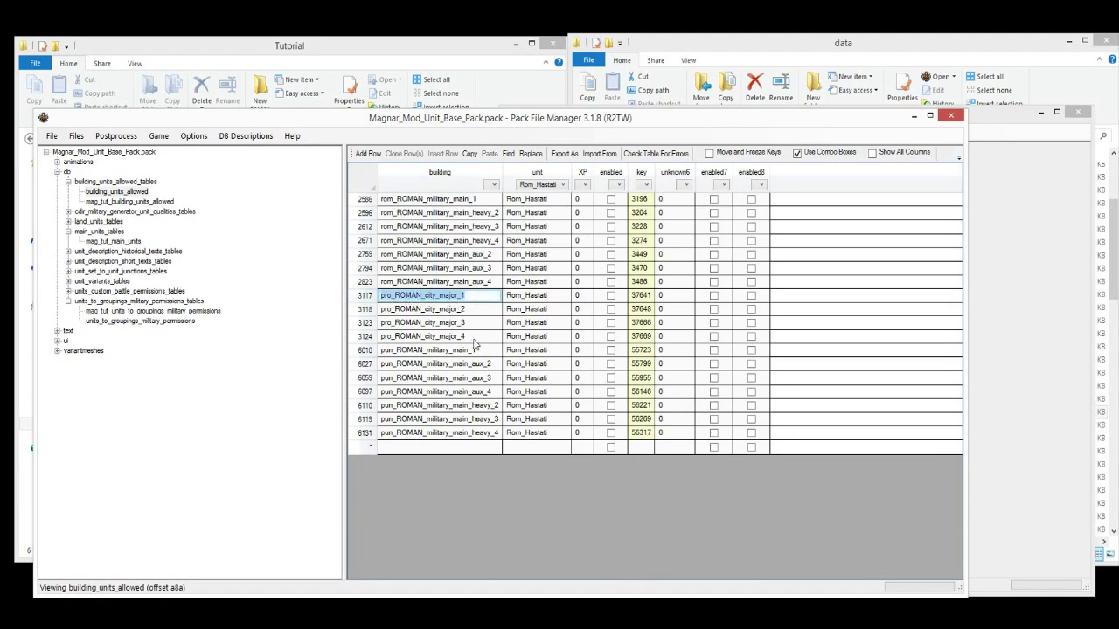
{"action": "left_click_drag", "start_coordinate": [474, 339], "coordinate": [477, 299]}
{"action": "left_click", "coordinate": [459, 364]}
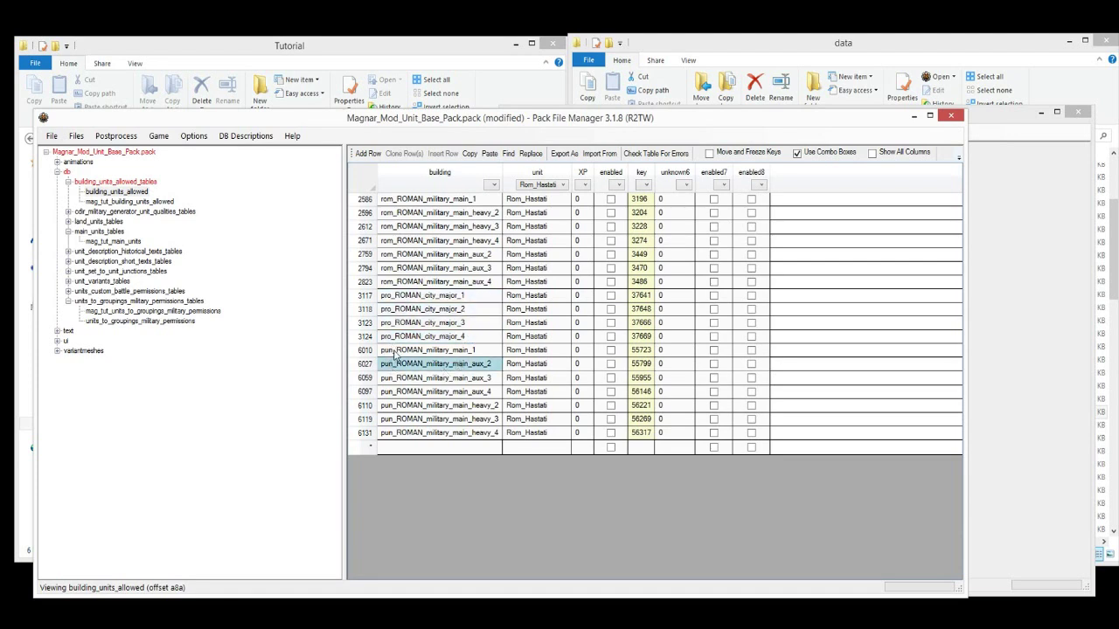
{"action": "left_click_drag", "start_coordinate": [425, 351], "coordinate": [434, 394]}
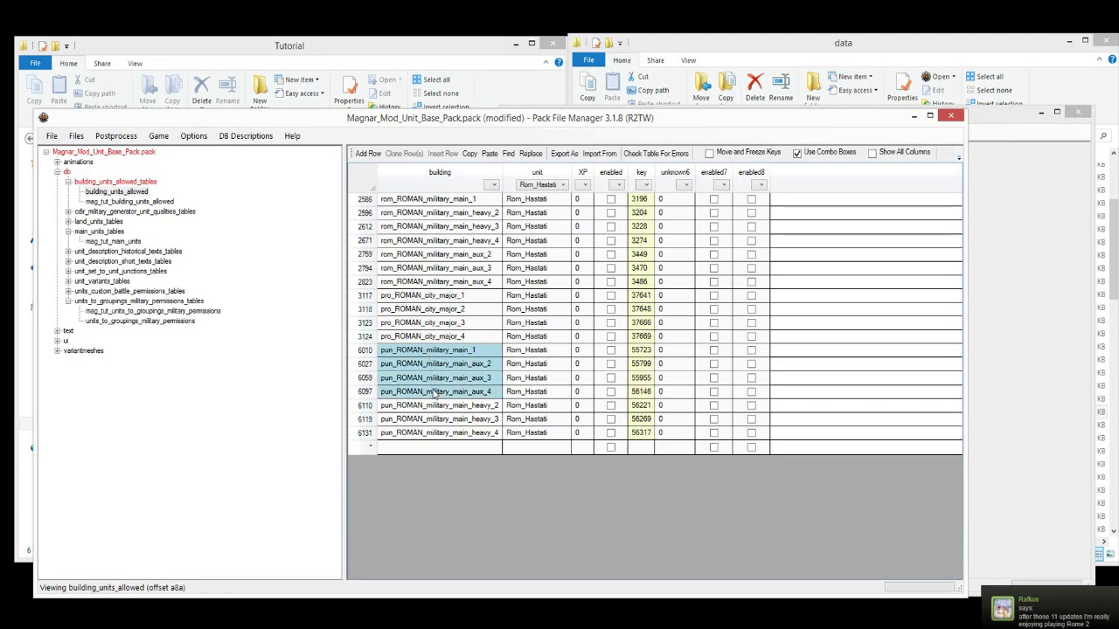
{"action": "left_click_drag", "start_coordinate": [435, 394], "coordinate": [446, 435]}
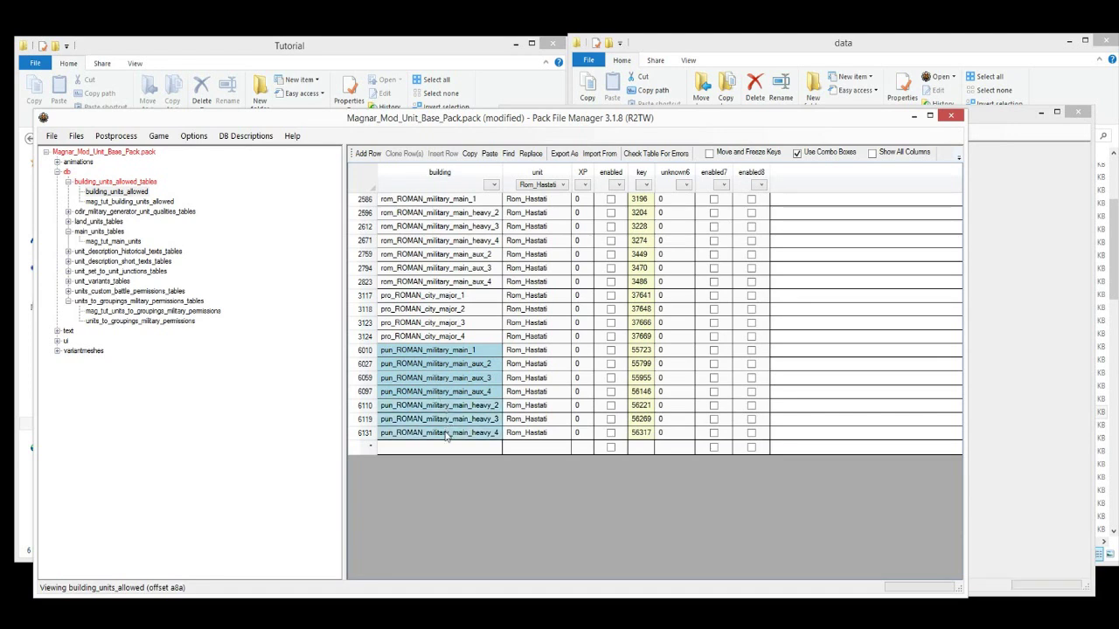
{"action": "left_click", "coordinate": [430, 242]}
{"action": "left_click", "coordinate": [430, 228]}
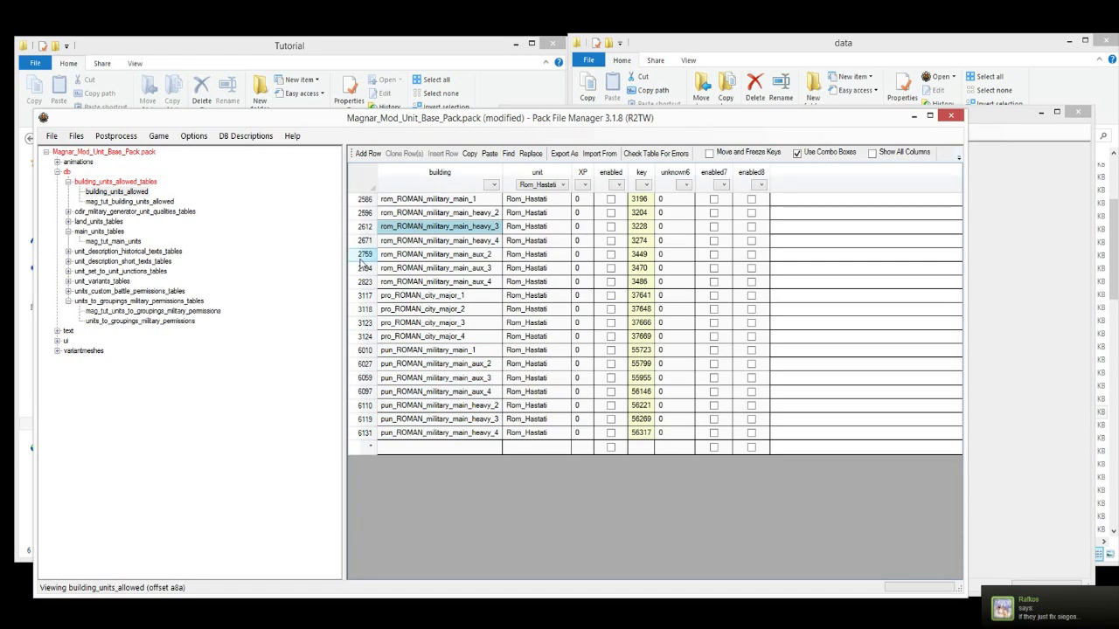
- Delete the Rom_Hastati row for rom_ROMAN_military_main_1 and save the mod pack
{"action": "left_click", "coordinate": [359, 203]}
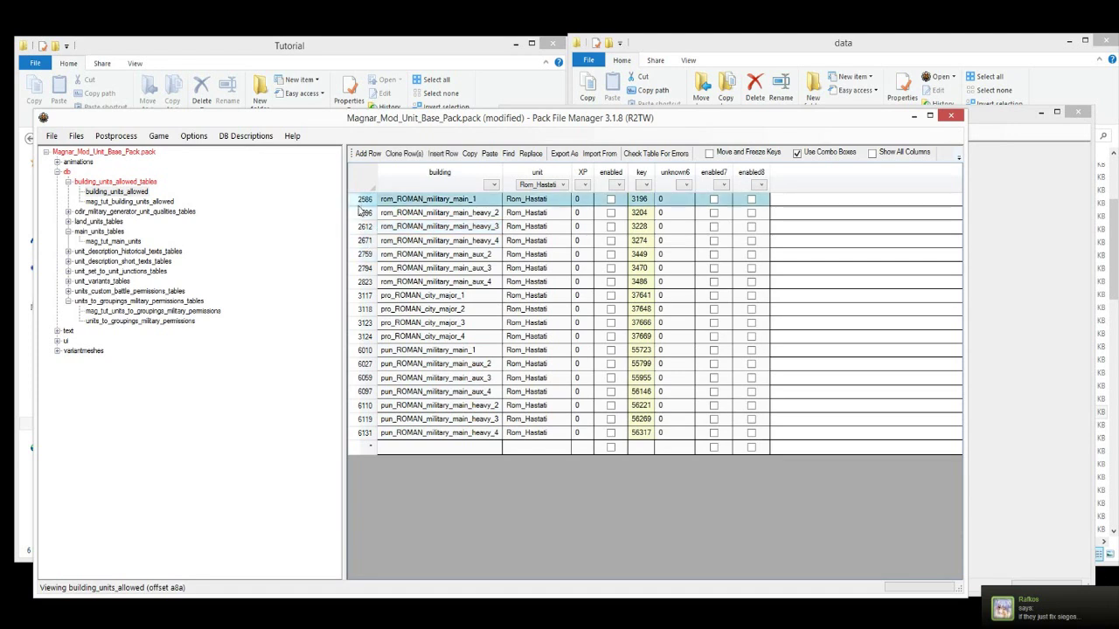
{"action": "key", "text": "Delete"}
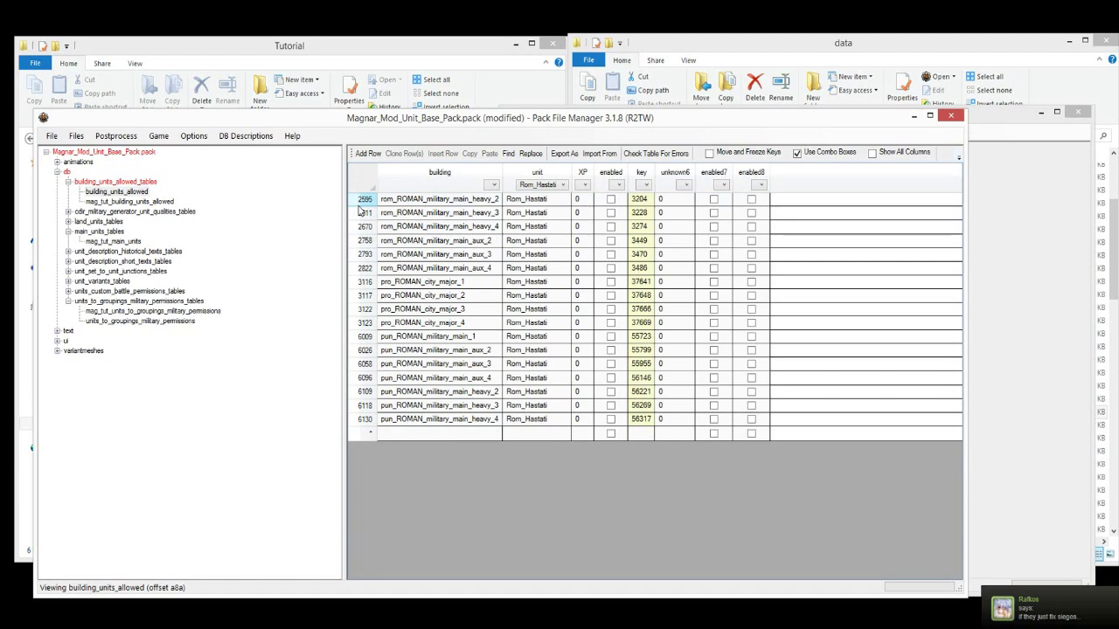
{"action": "left_click", "coordinate": [418, 242]}
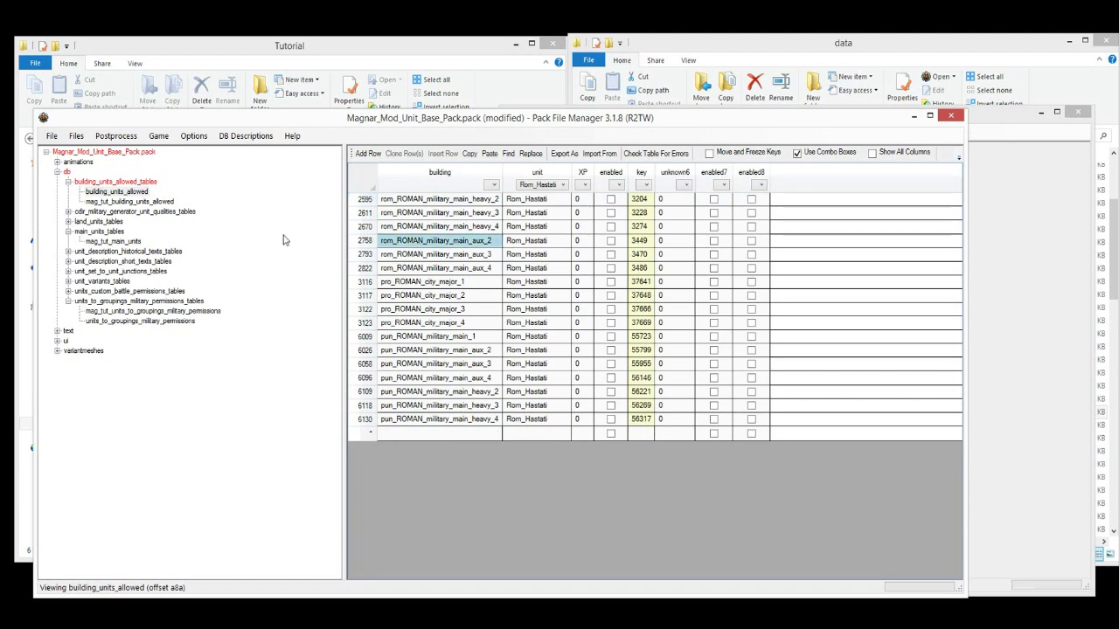
{"action": "left_click", "coordinate": [88, 152]}
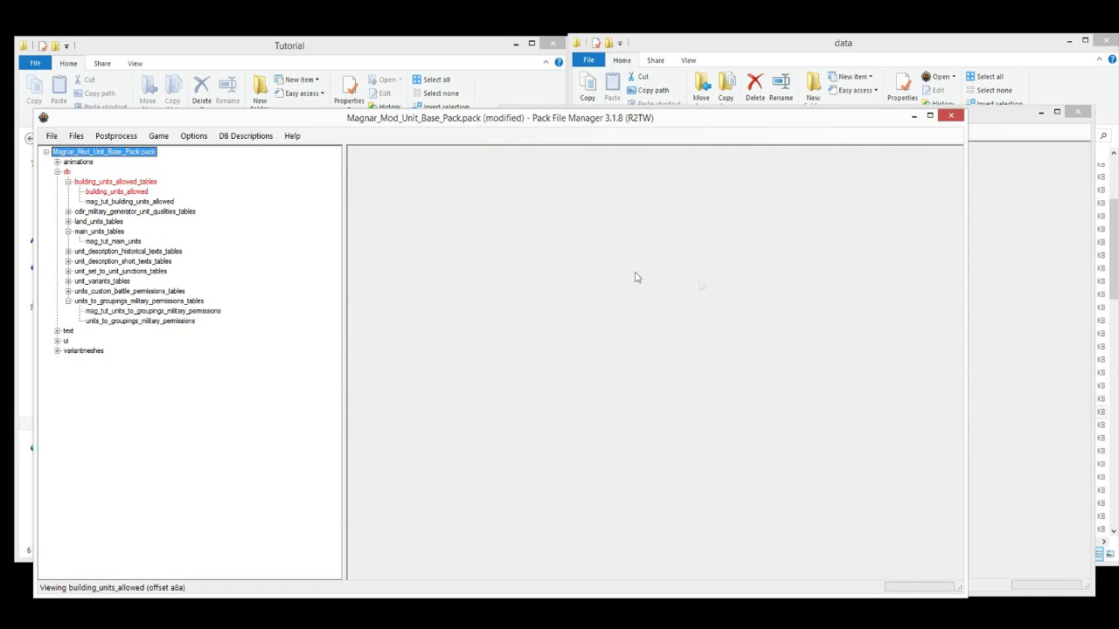
{"action": "left_click", "coordinate": [52, 136]}
{"action": "left_click", "coordinate": [70, 208]}
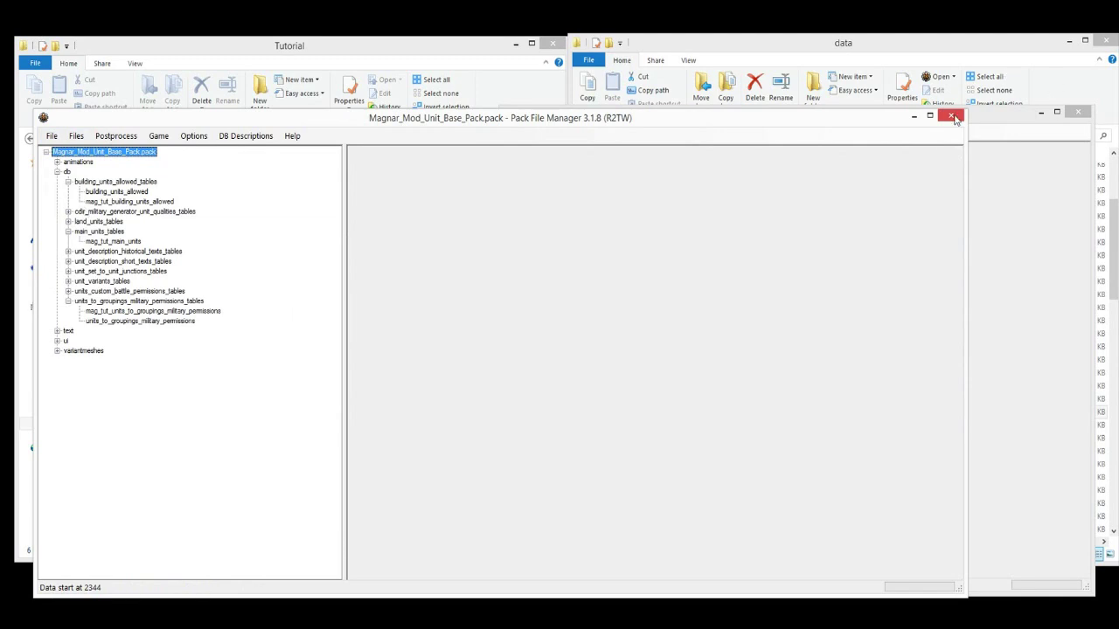
- Close the mod pack and copy Magnar_Mod_Unit_Base_Pack from the Tutorial folder into Total War Rome II's data folder
{"action": "left_click", "coordinate": [952, 116]}
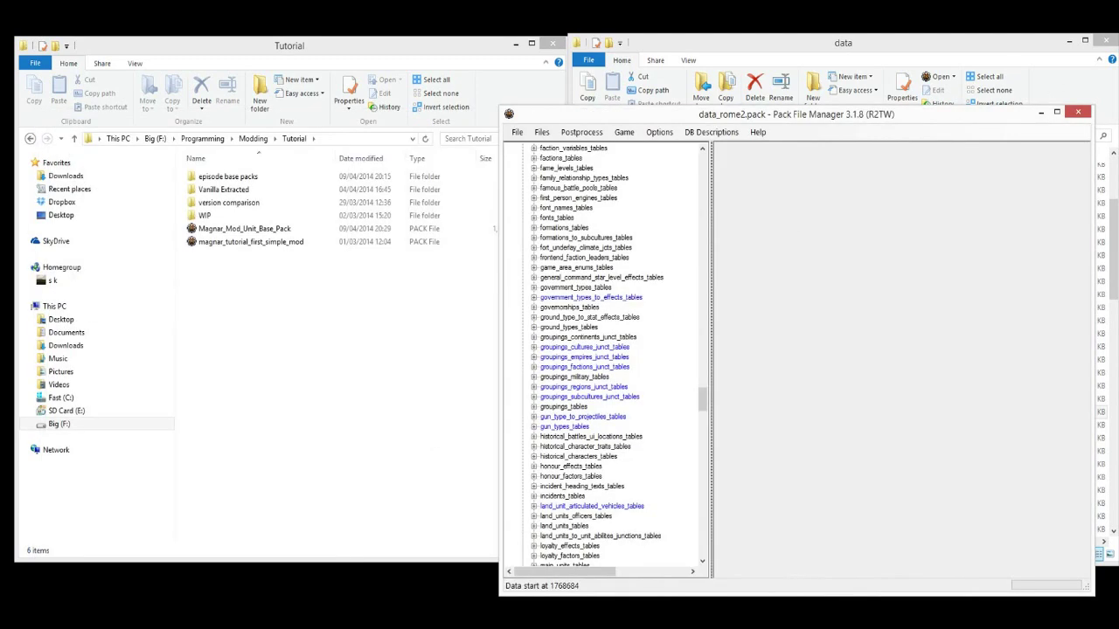
{"action": "left_click", "coordinate": [210, 568]}
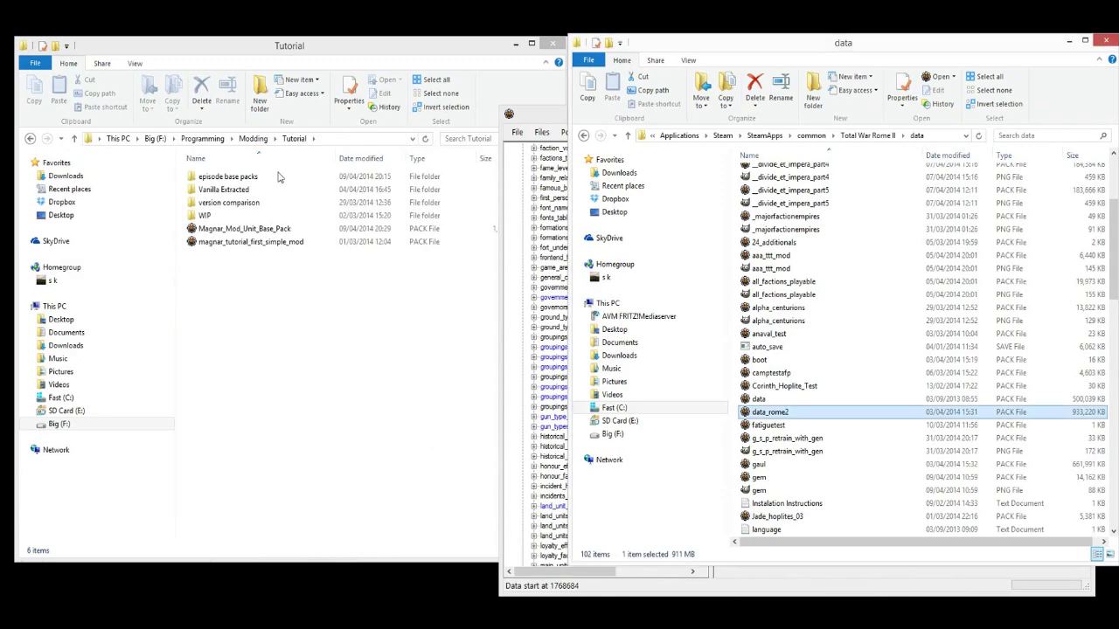
{"action": "left_click_drag", "start_coordinate": [245, 228], "coordinate": [760, 242]}
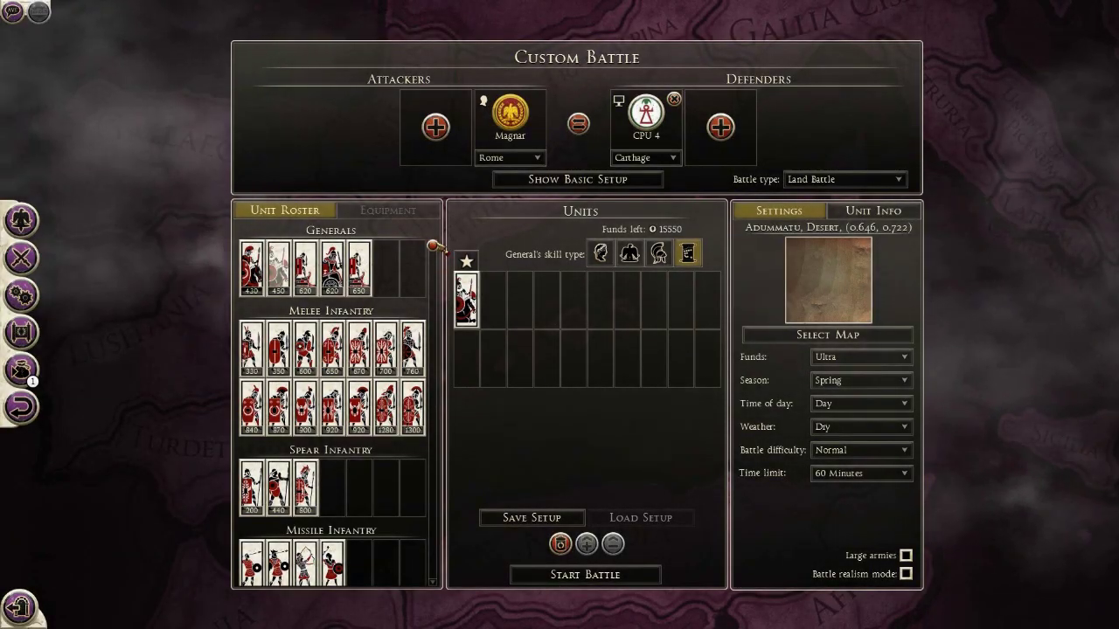
- In Total War: Rome II, check Rome's custom battle unit roster and the recruitment unlocked by Roma's Field of Mars in the campaign
{"action": "left_click_drag", "start_coordinate": [434, 246], "coordinate": [434, 299]}
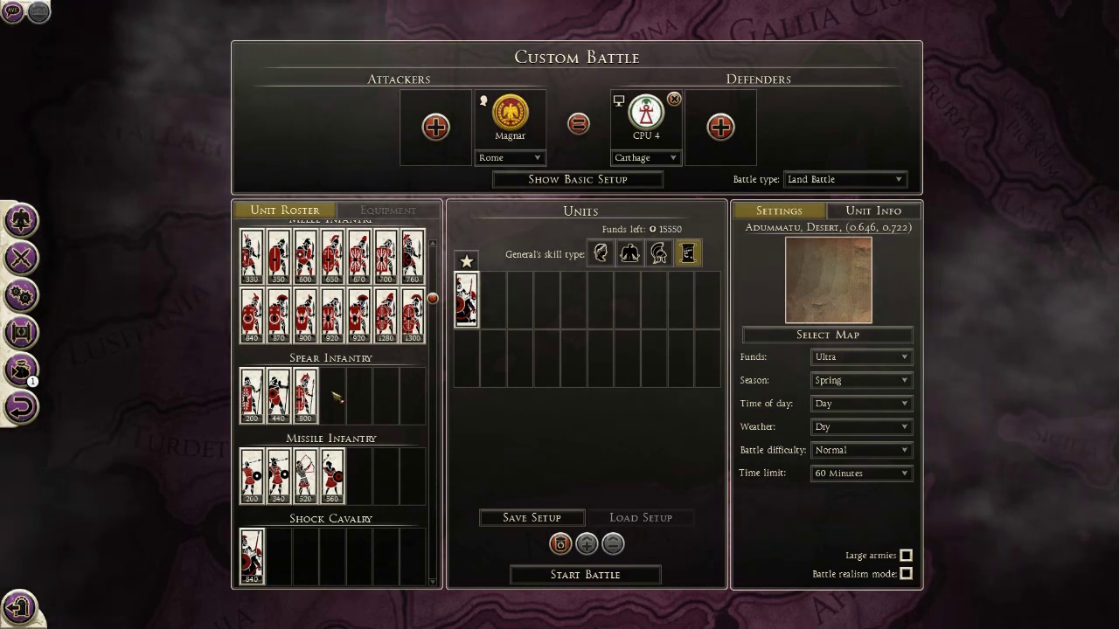
{"action": "left_click_drag", "start_coordinate": [432, 298], "coordinate": [432, 565]}
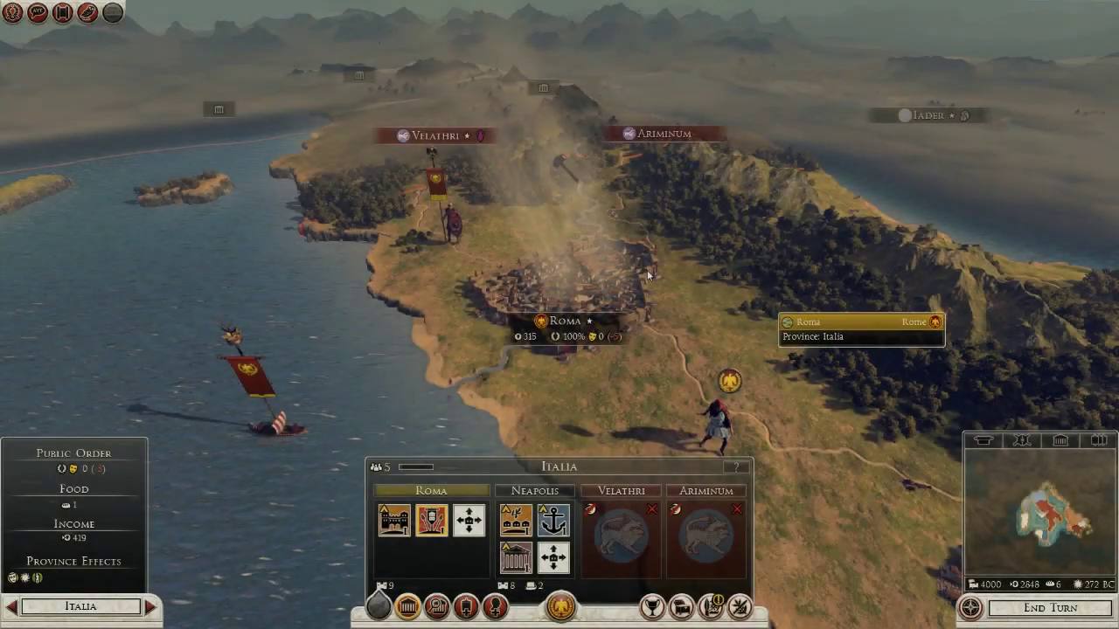
{"action": "mouse_move", "coordinate": [444, 534]}
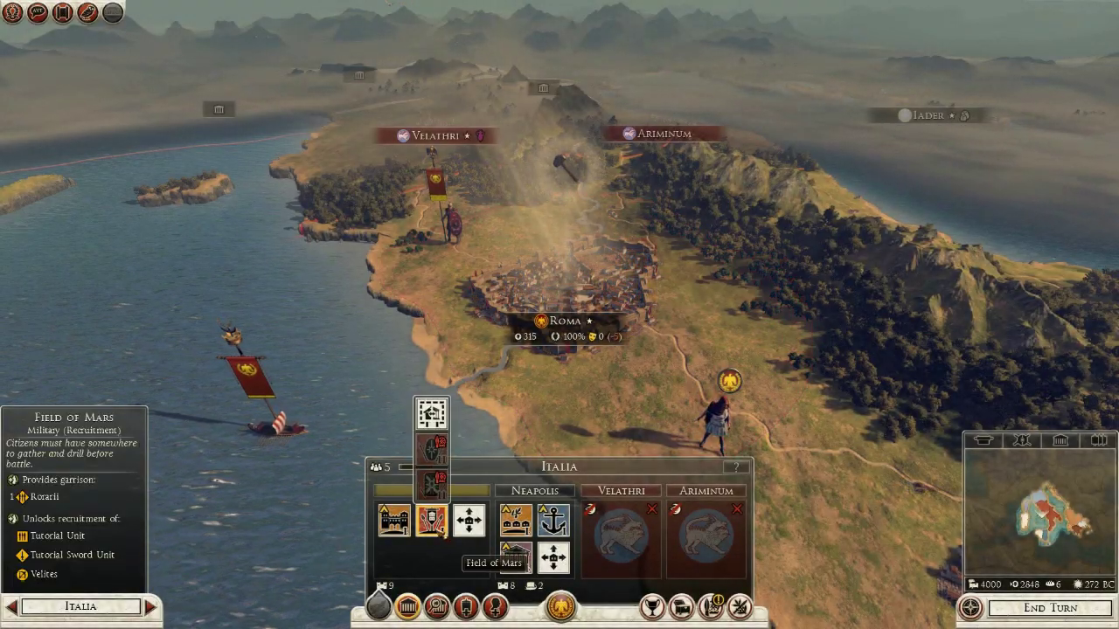